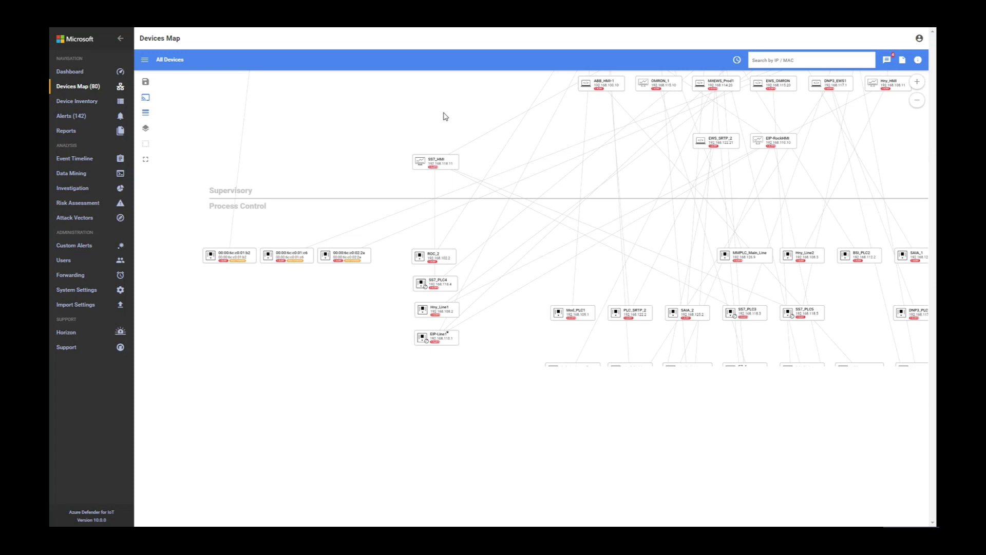
Step: Scroll and pan the Devices Map to bring the upper rows of devices into view
scroll(445, 116, down, 2)
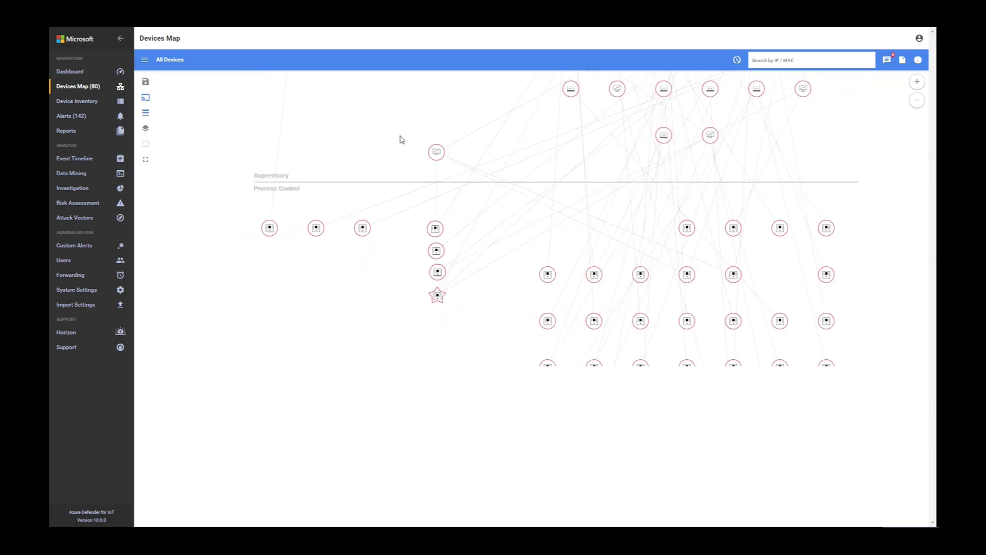
scroll(402, 139, down, 1)
scroll(403, 138, down, 3)
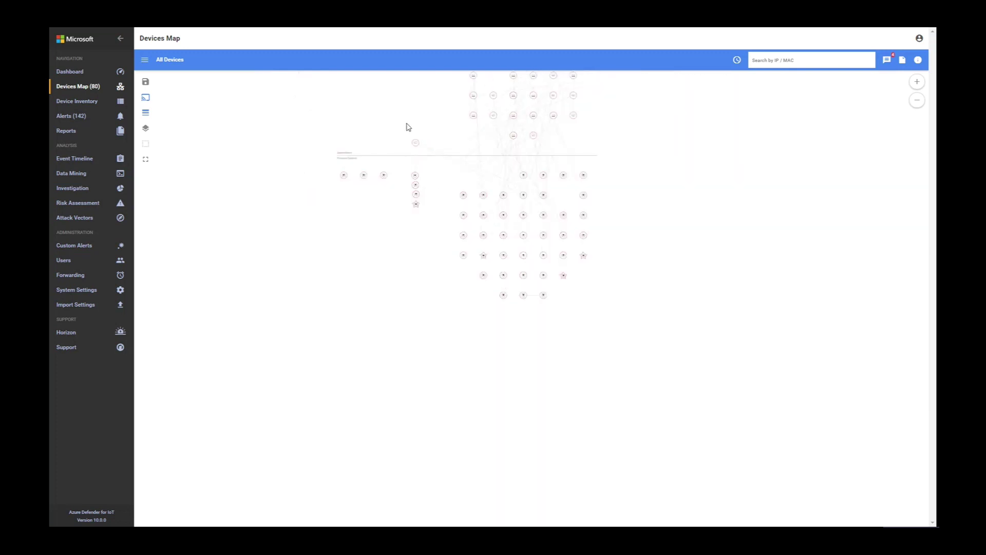
drag(389, 130, 403, 186)
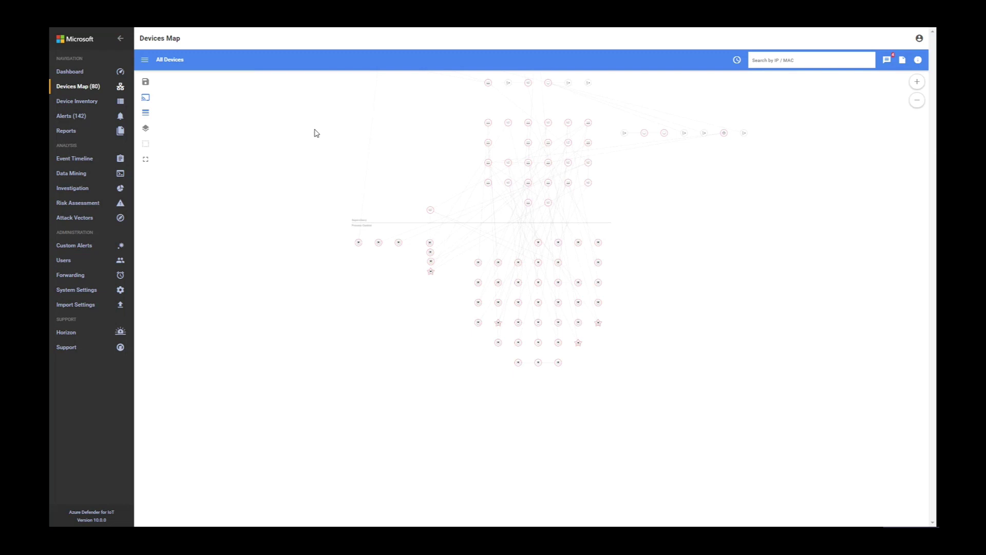
drag(314, 132, 338, 202)
drag(324, 168, 325, 194)
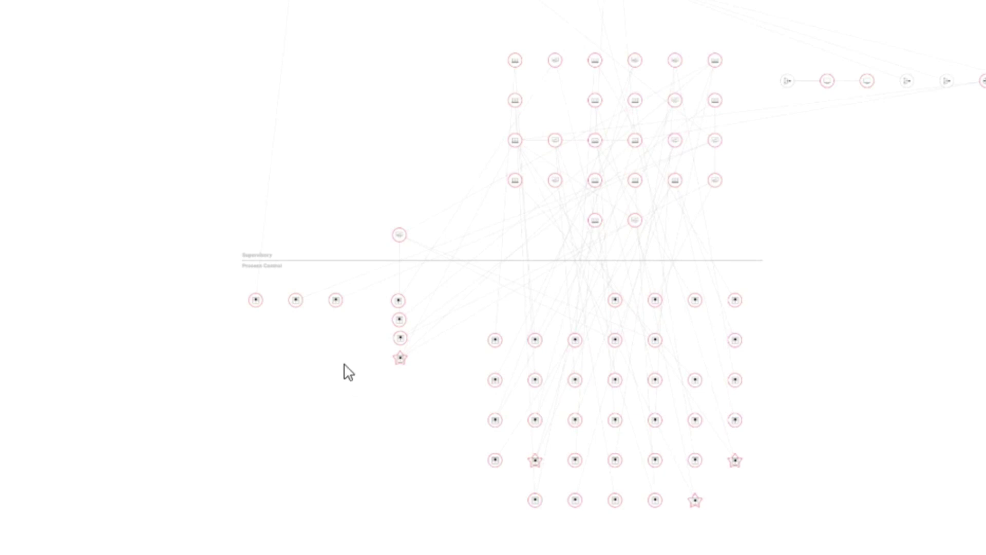
Step: Zoom in on the Process Control PLC cards and pan up to SS7_HMI
drag(344, 372, 311, 305)
scroll(311, 306, up, 3)
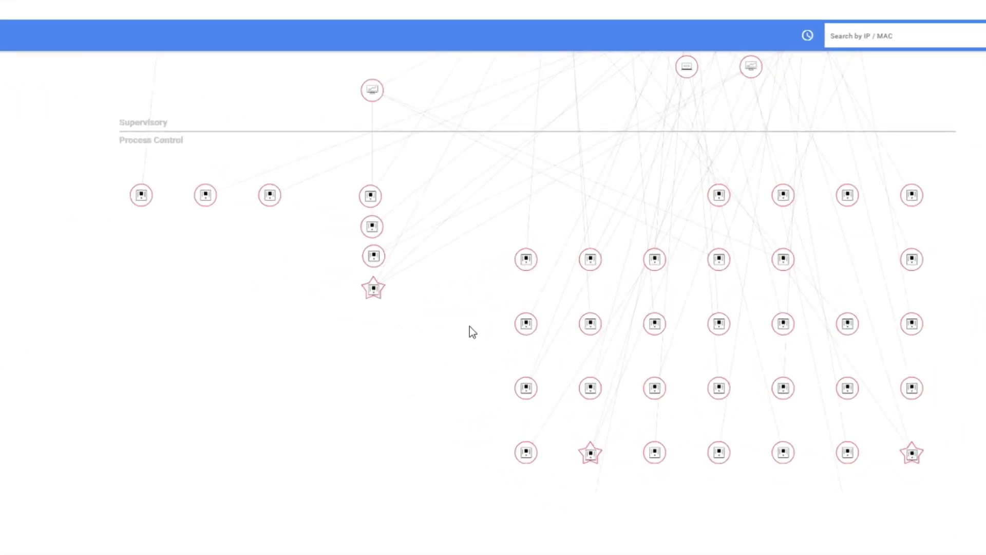
scroll(470, 326, up, 1)
scroll(474, 294, up, 2)
drag(451, 279, 430, 326)
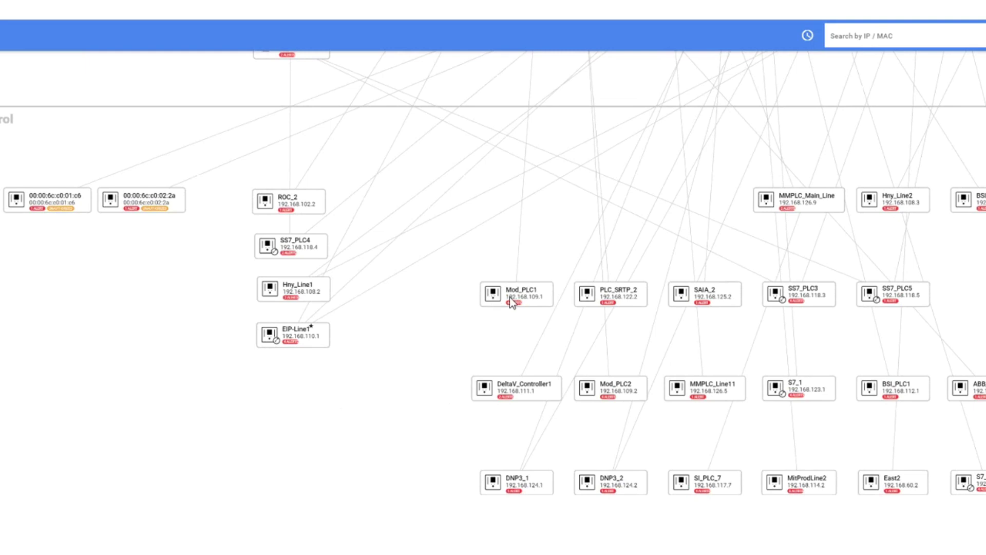
scroll(480, 300, up, 2)
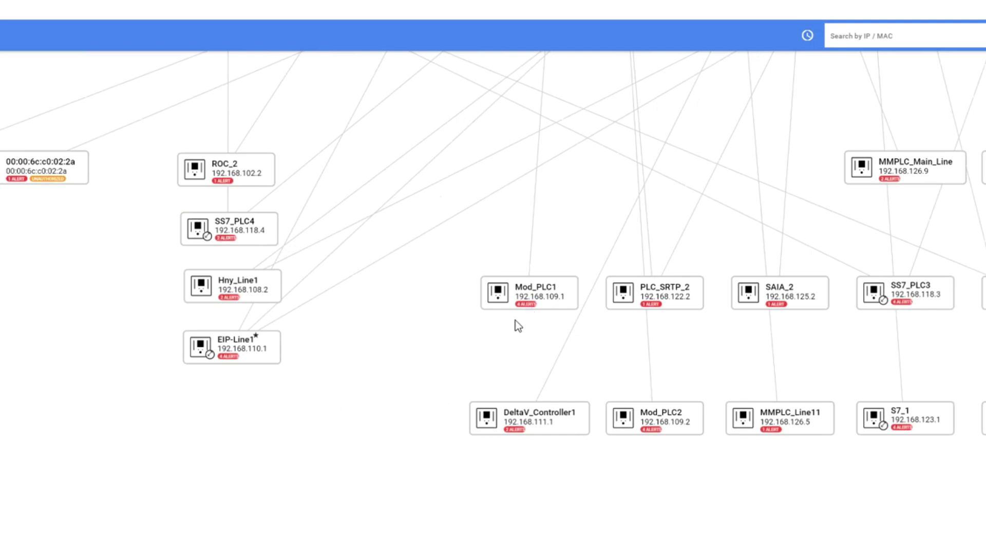
drag(438, 276, 392, 358)
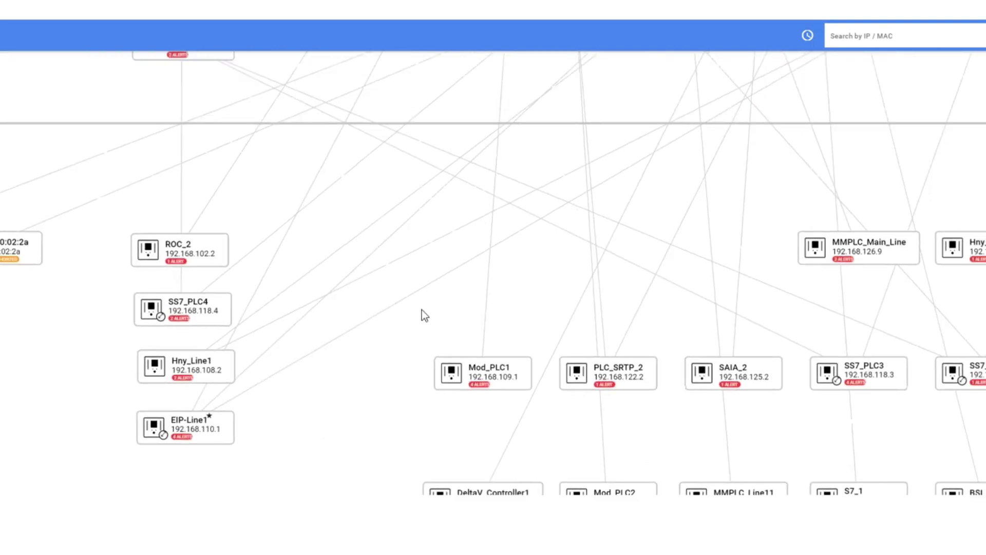
drag(387, 184, 419, 249)
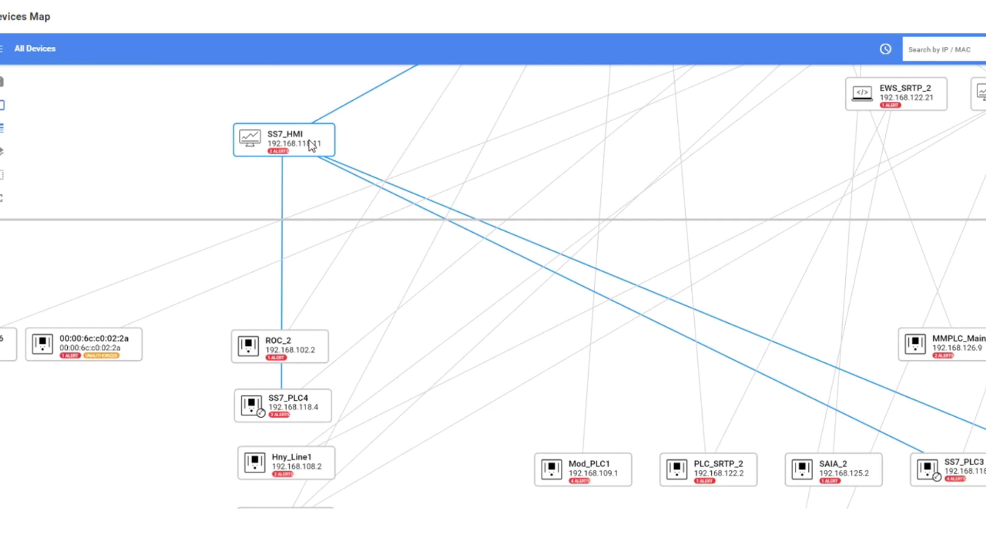
Step: Inspect SS7_HMI's device properties, then close them
right_click(354, 124)
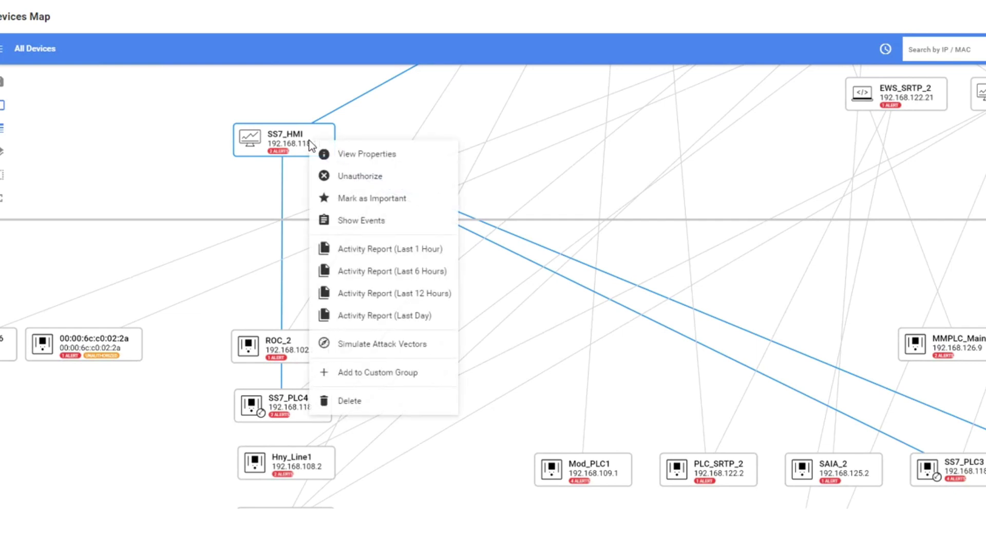
click(326, 154)
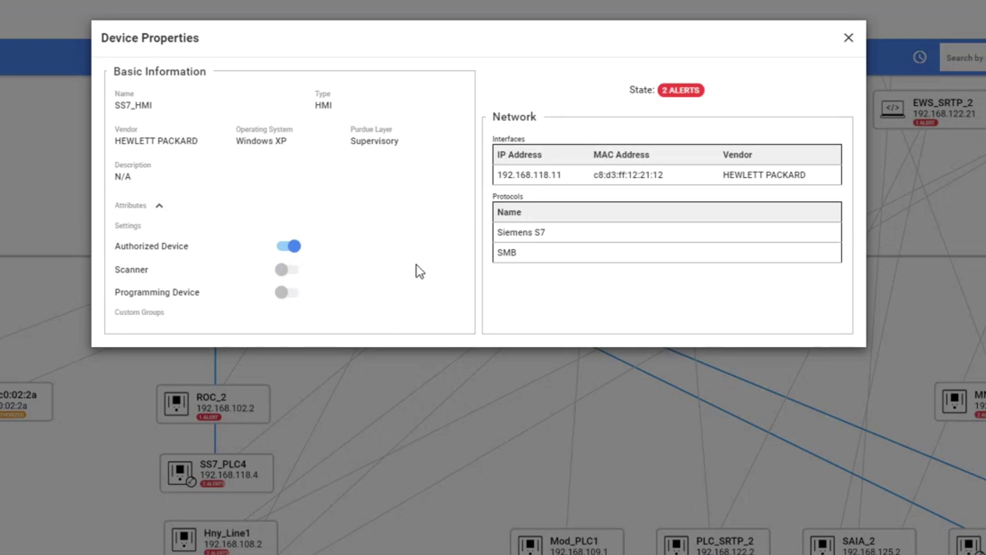
key(Escape)
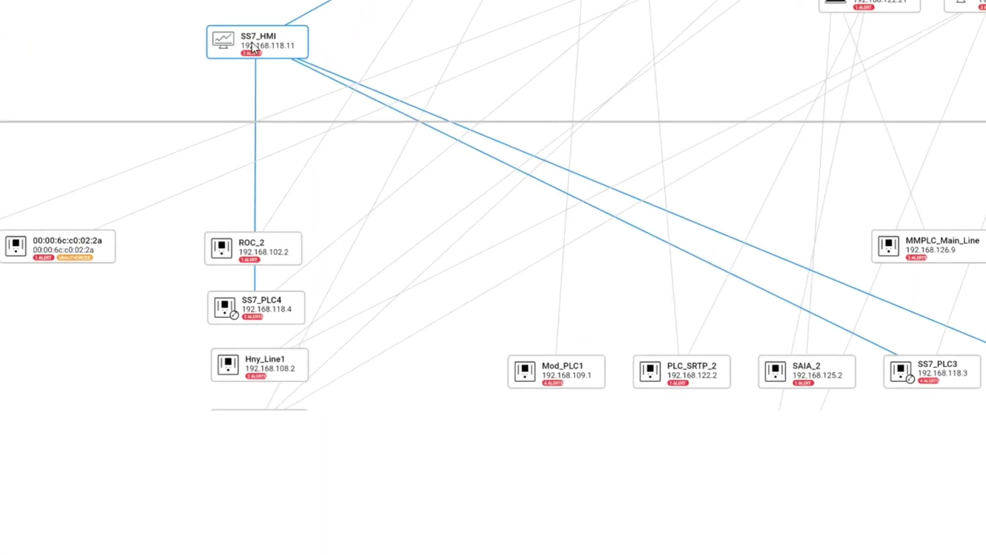
Step: Inspect SS7_PLC4's properties, including the slot 2 module's firmware version
click(278, 306)
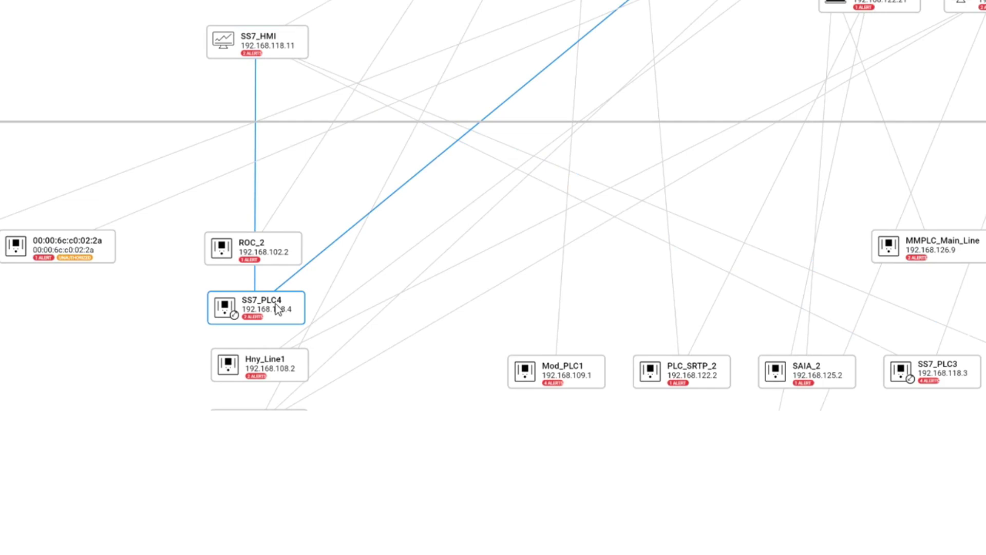
right_click(278, 309)
click(307, 179)
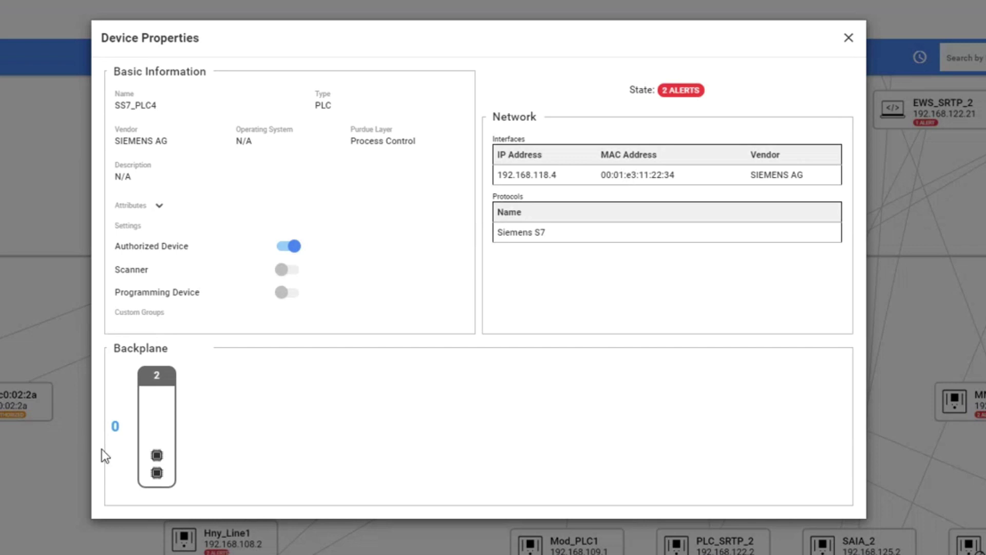
click(169, 433)
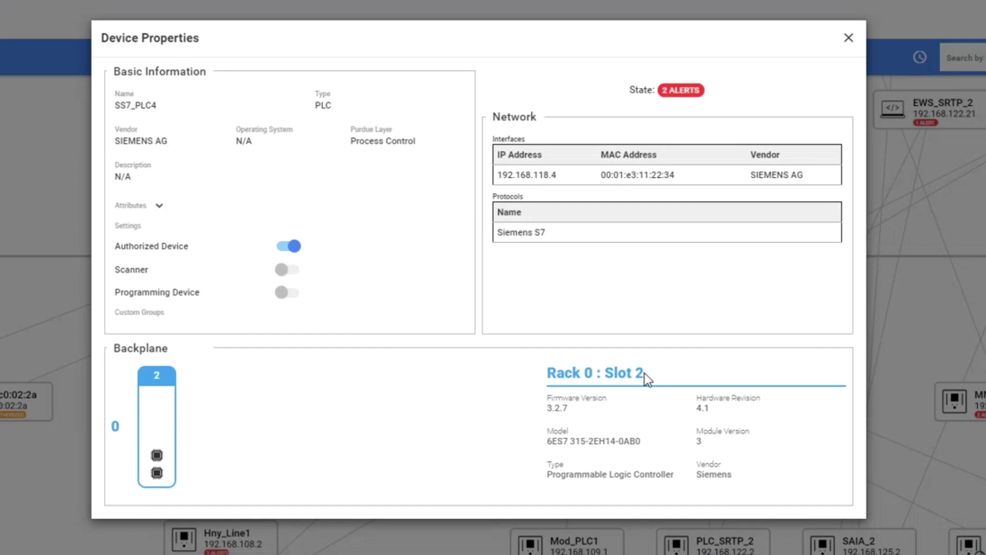
drag(574, 413, 538, 409)
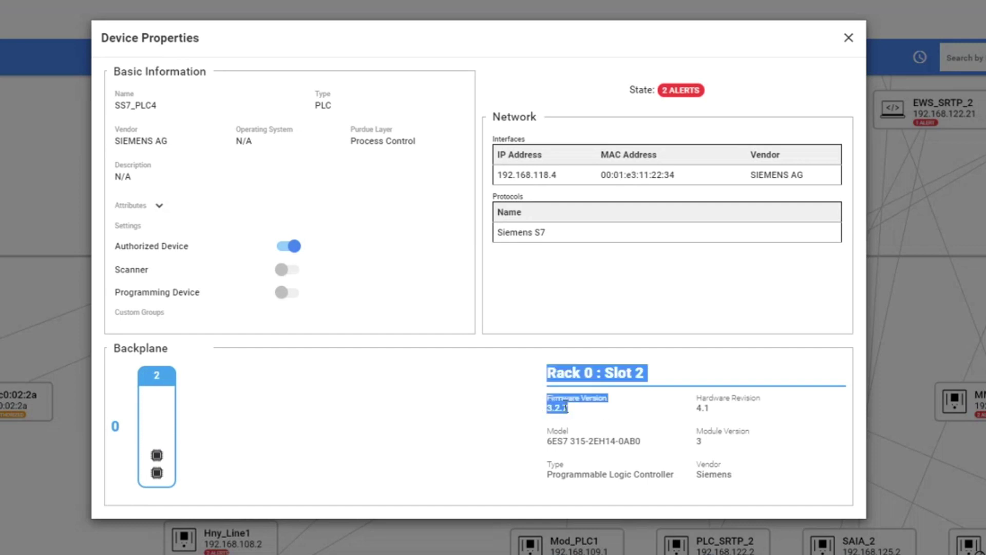
click(667, 408)
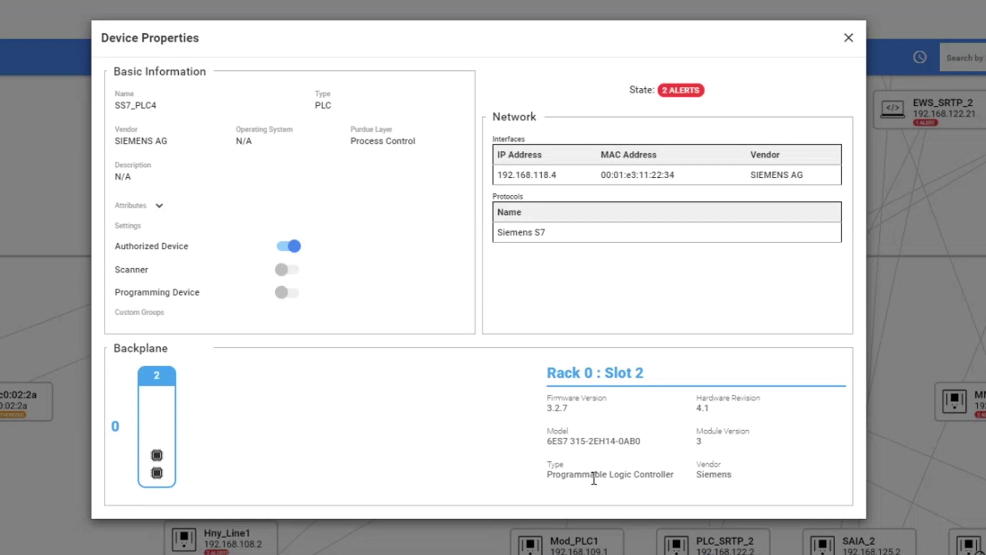
key(Escape)
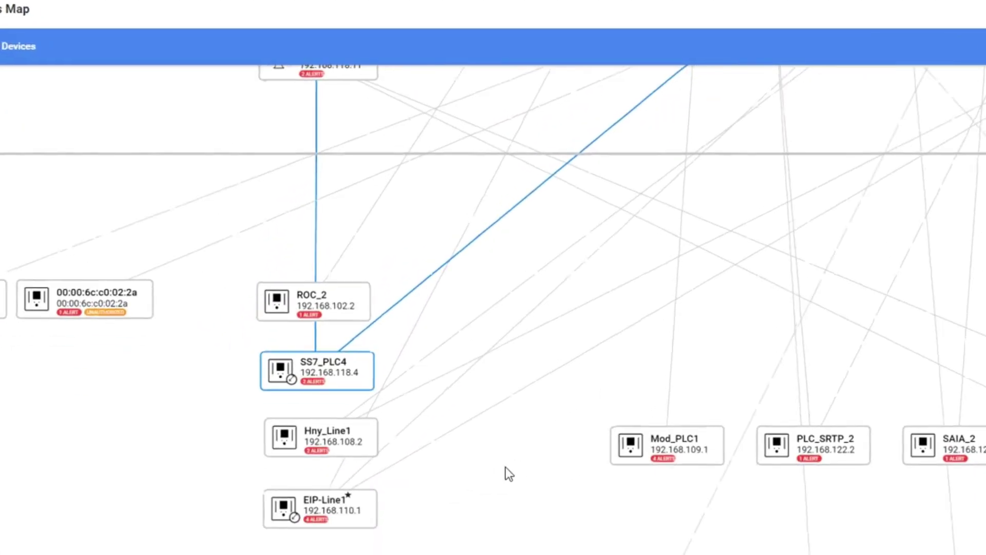
Step: Check EIP-Line1's backplane slots 3, 1 and 0, and show slot 0 on the map
right_click(314, 503)
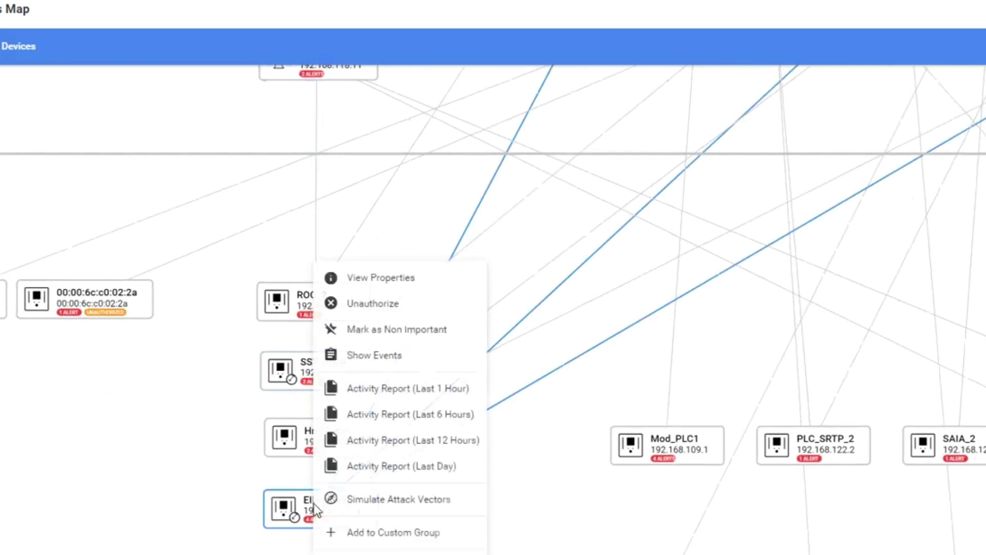
click(367, 285)
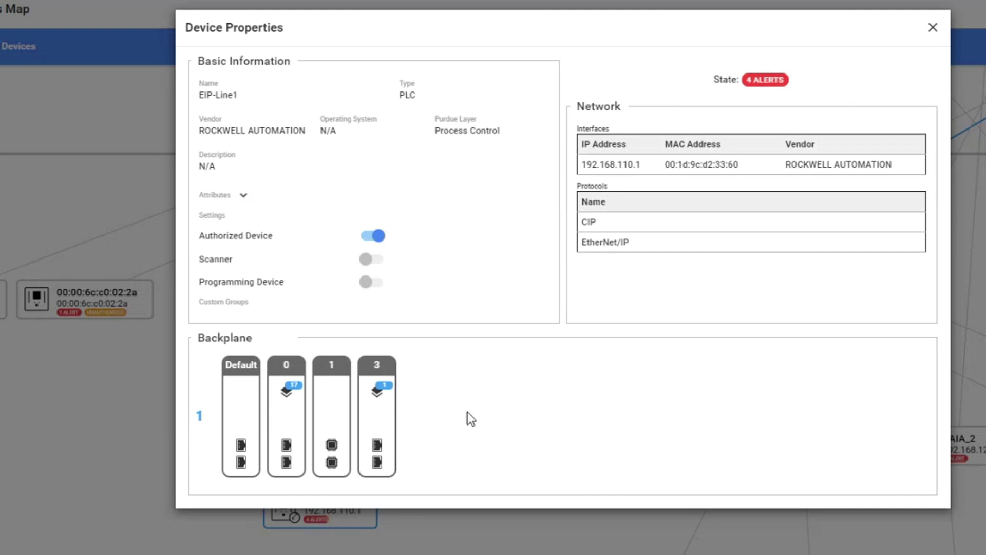
click(386, 420)
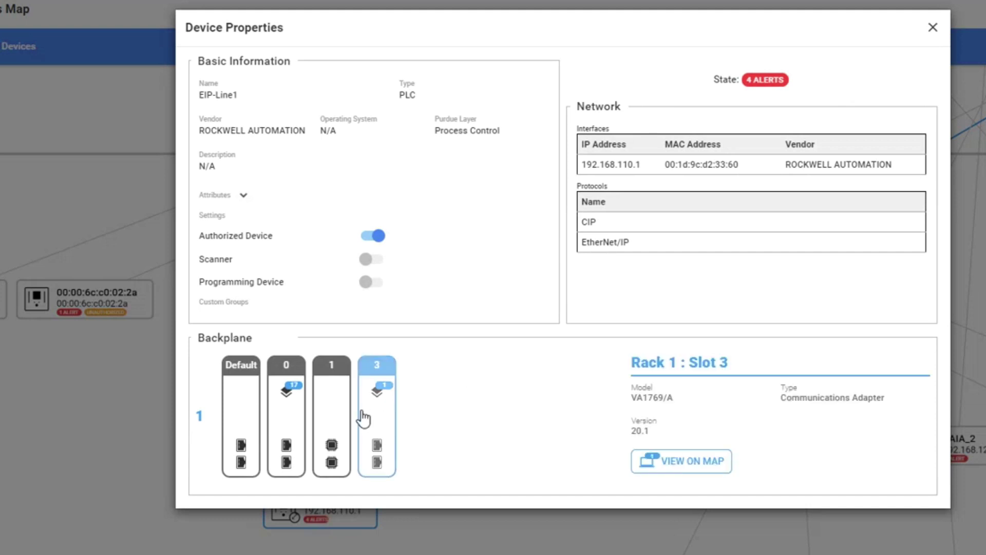
click(337, 419)
click(294, 429)
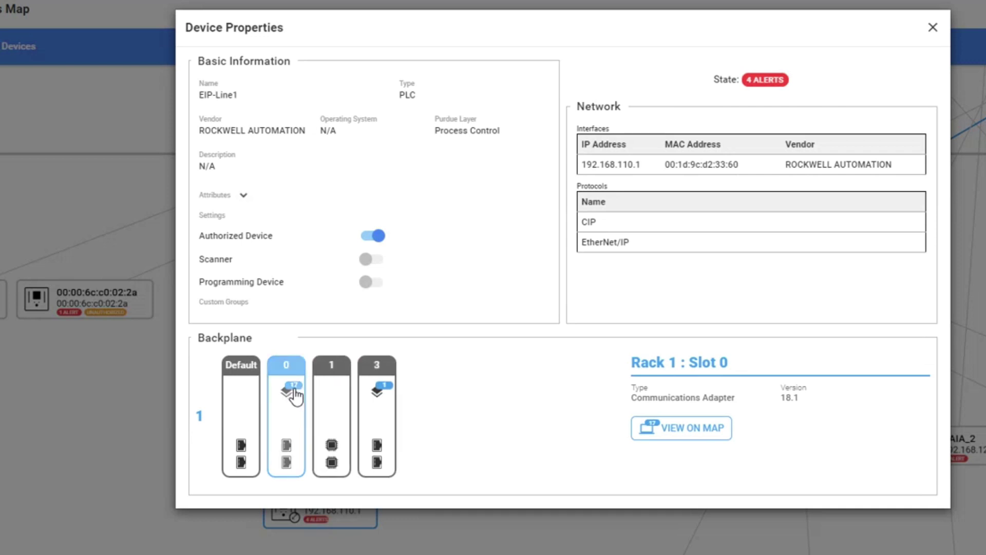
click(702, 437)
Step: Open the Rack 1 / Slot 0 map, pan to EIP-Line1, then return to All Devices
click(725, 144)
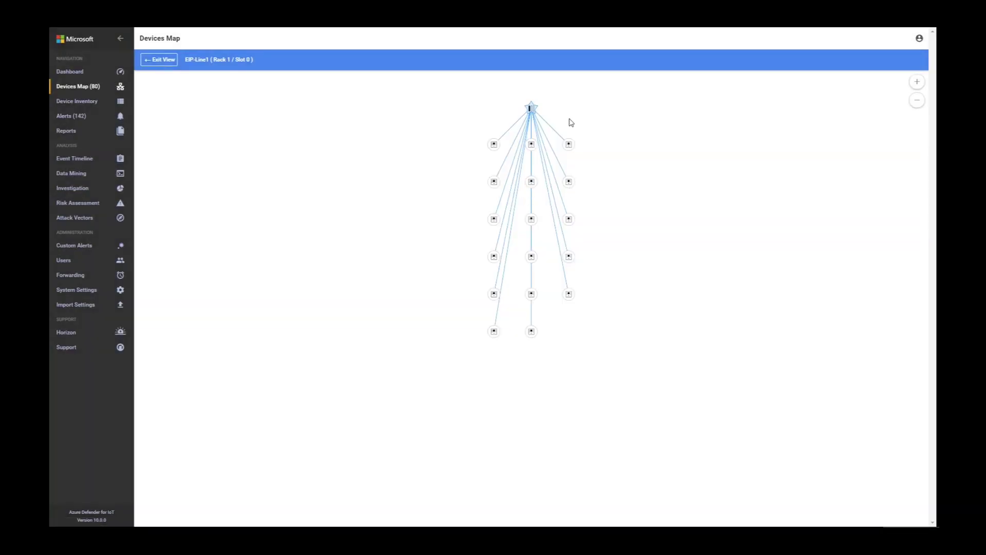
scroll(567, 239, up, 5)
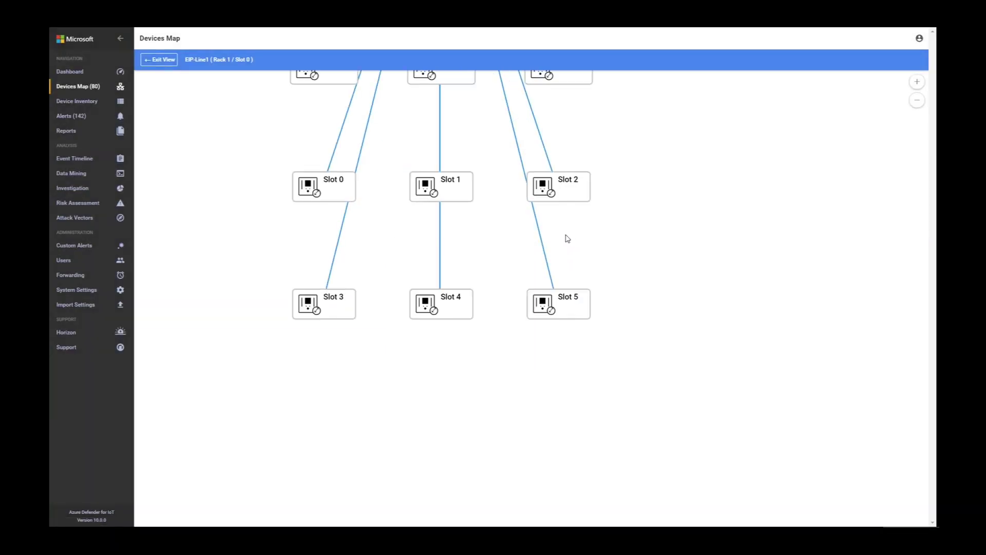
drag(651, 164, 697, 253)
drag(633, 101, 726, 239)
drag(766, 165, 753, 200)
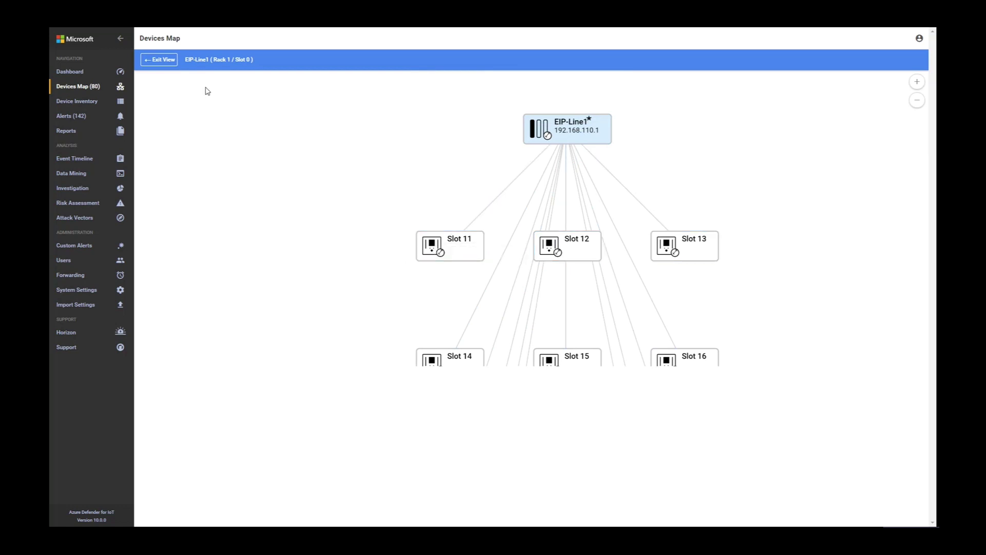
click(160, 59)
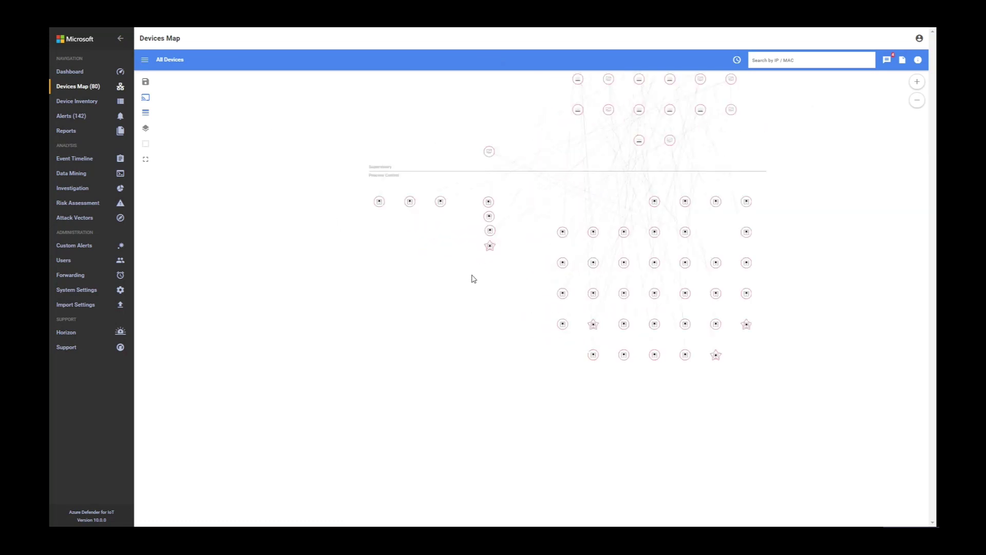
Step: Zoom into the map and pan until the Supervisory layer and SS7_HMI are visible
scroll(469, 276, up, 2)
drag(439, 227, 404, 242)
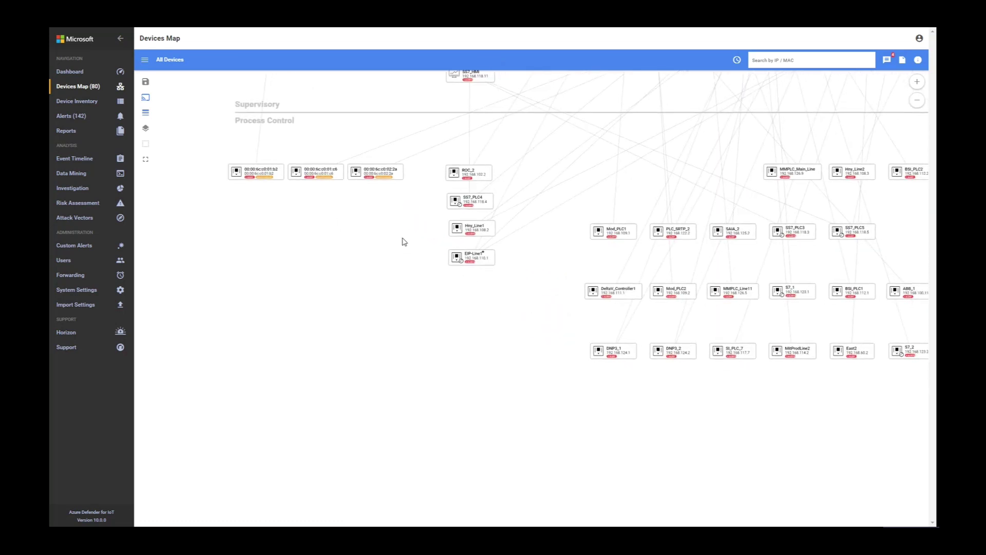
drag(548, 280, 501, 273)
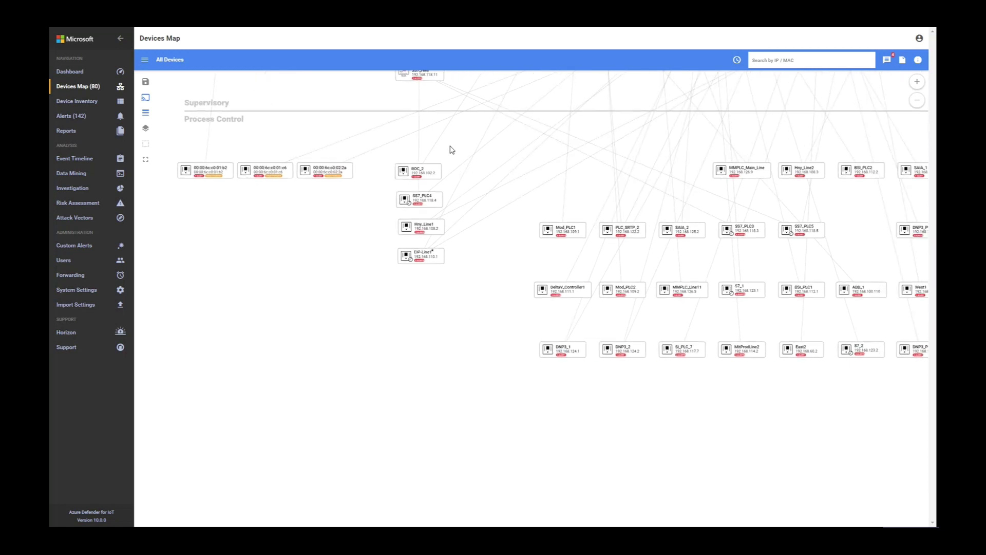
drag(450, 149, 446, 177)
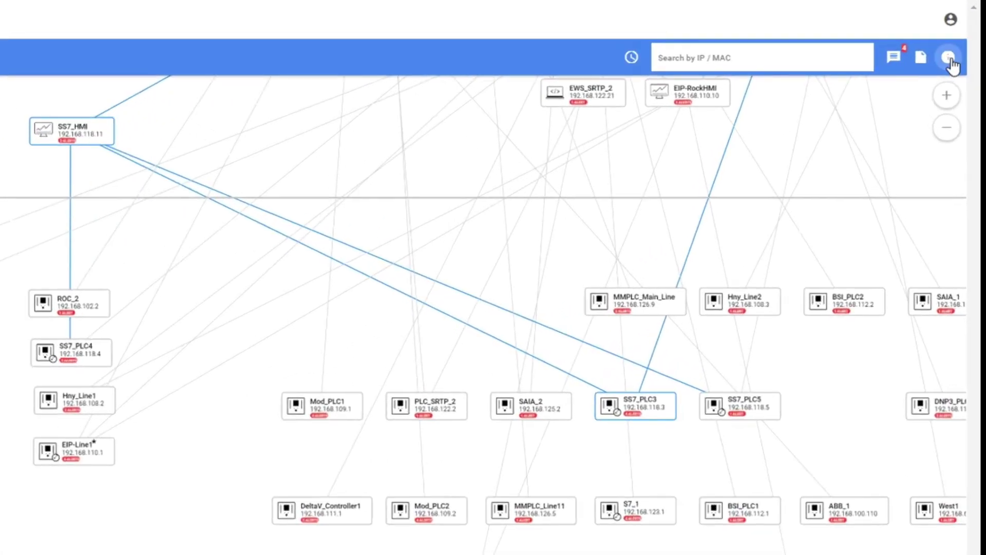
Step: Show Properties for SS7_PLC3 and SS7_HMI and view their Connection Details
click(919, 60)
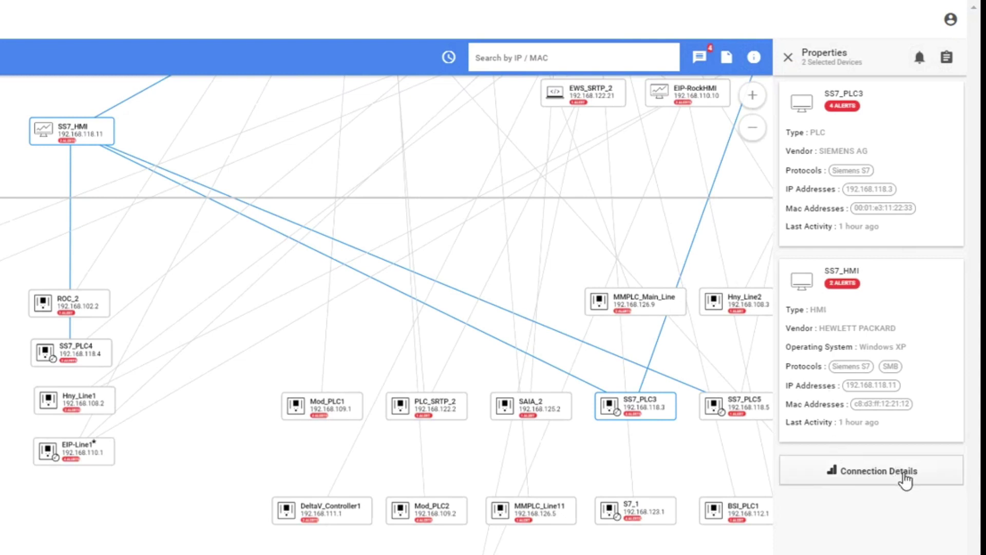
click(906, 480)
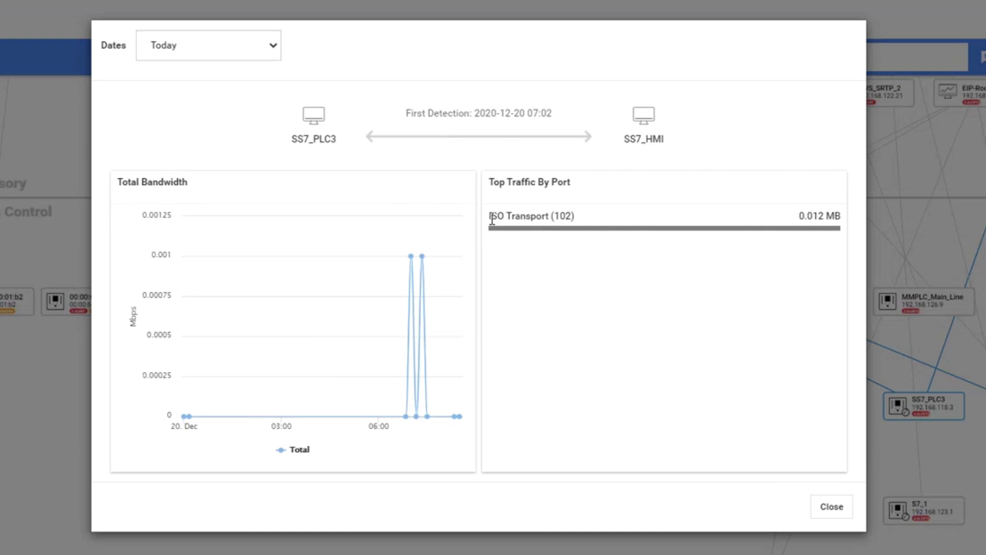
Step: Select the ISO Transport port name and number 102, then close the connection details
drag(491, 216, 545, 220)
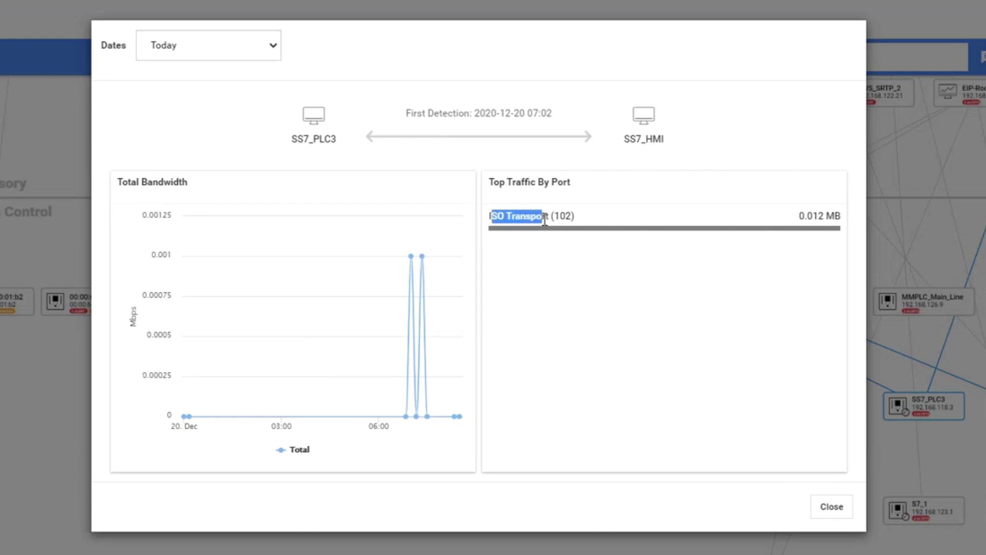
double_click(567, 216)
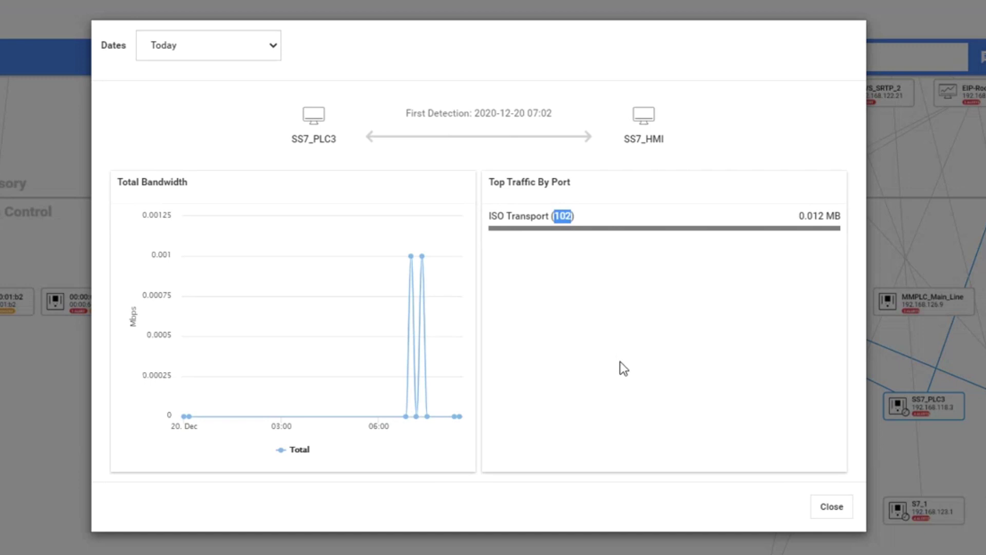
click(844, 511)
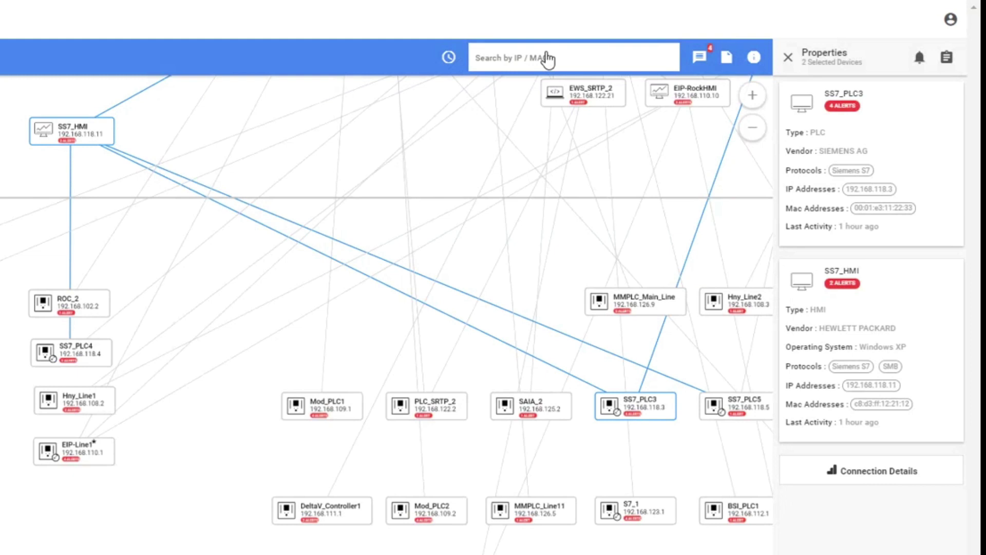
Step: Search devices by IP '192.' and jump to EIP-Line1
click(549, 59)
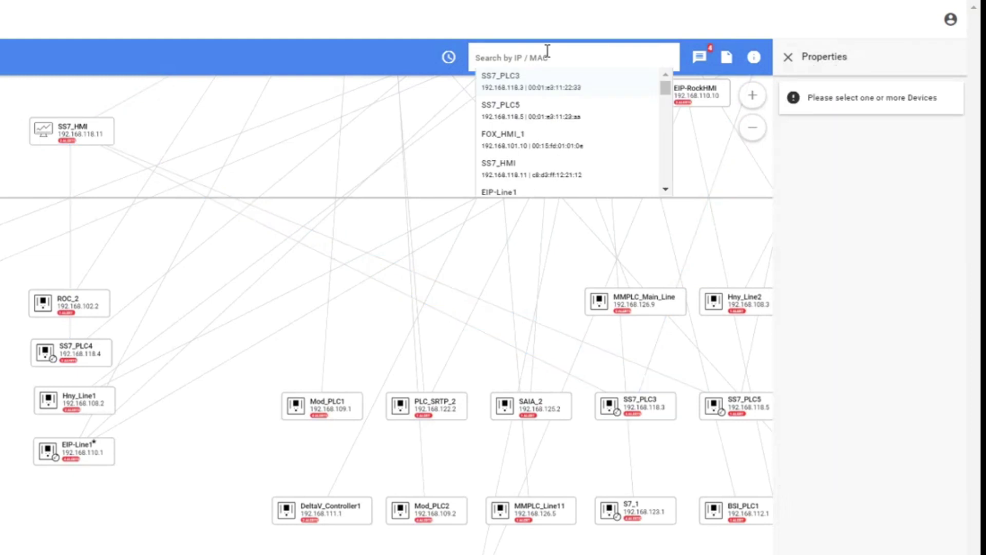
text(192.168)
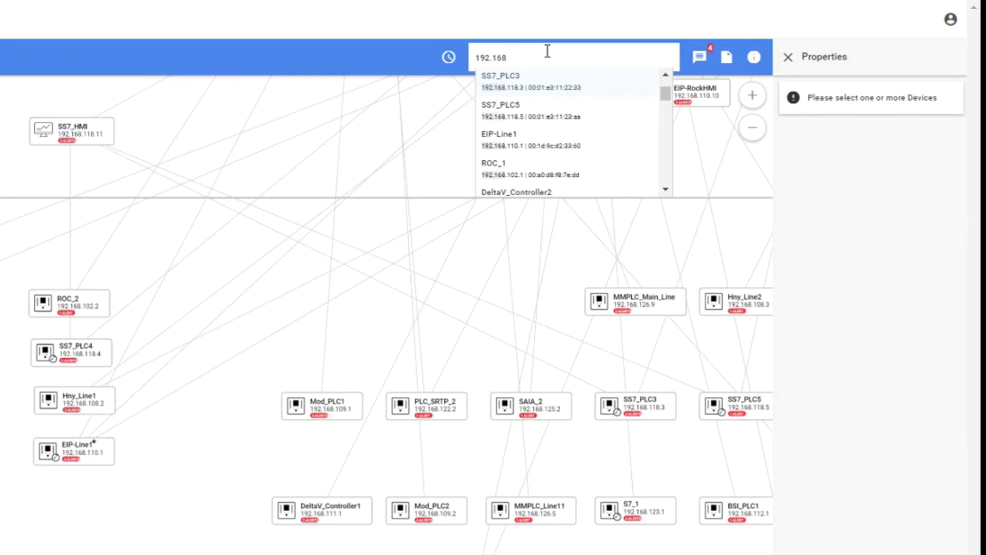
click(508, 146)
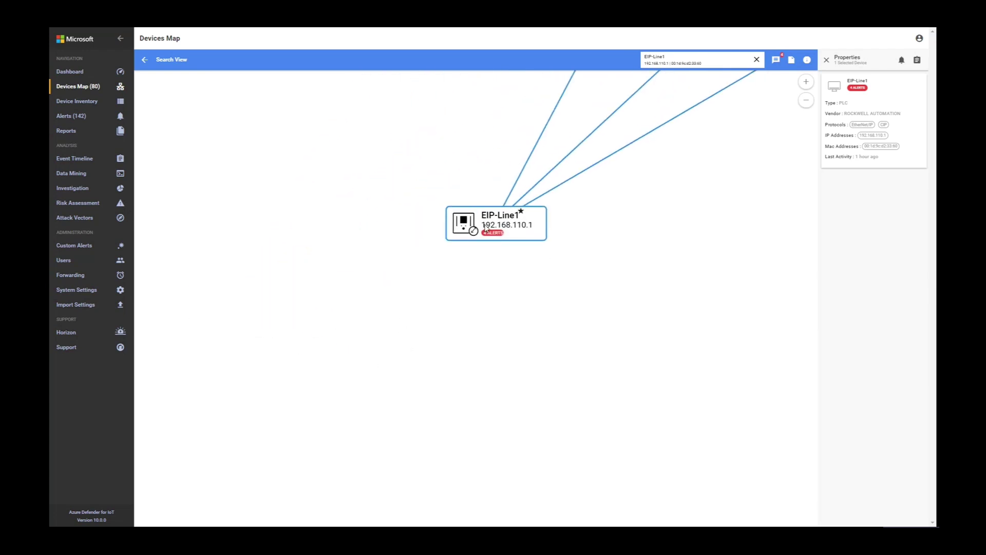
Step: Return from the search view to All Devices and open the device groups panel
click(145, 60)
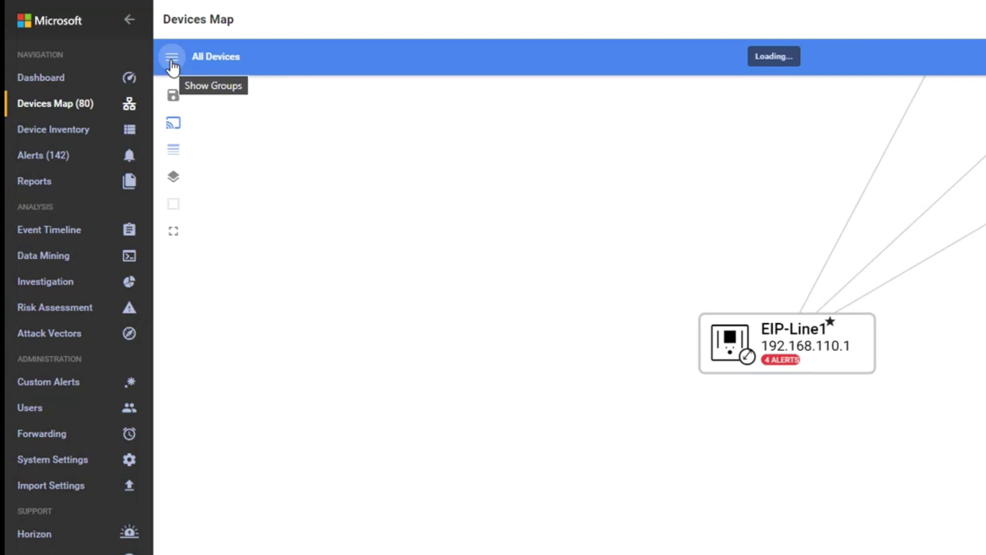
click(172, 57)
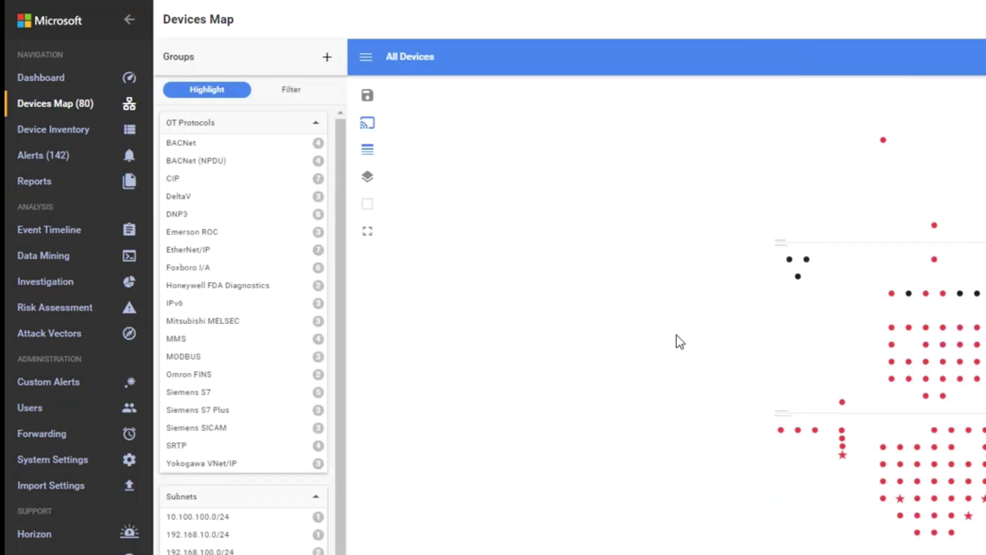
drag(663, 399, 693, 281)
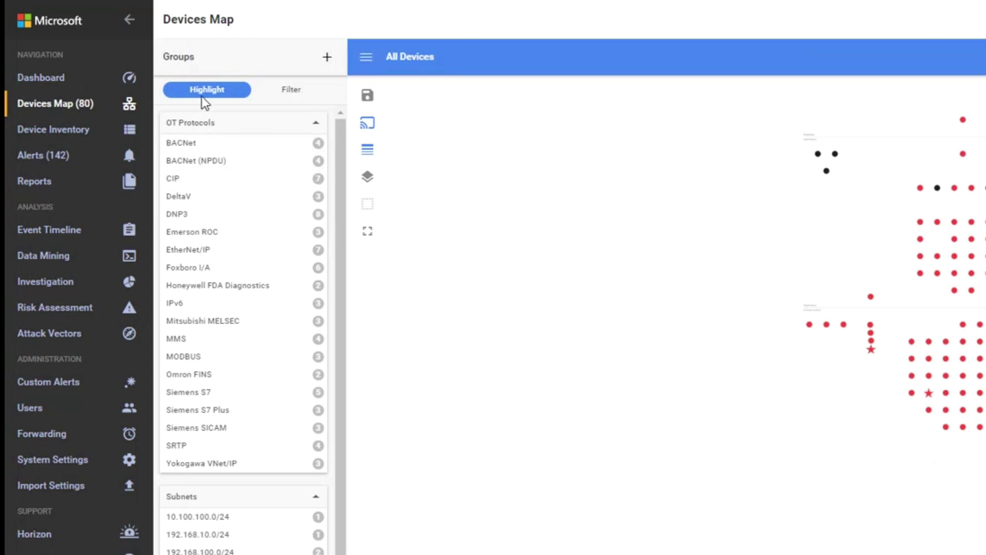
Step: Select the DNP3 group, switching between Highlight and Filter, and end filtering to DNP3
click(273, 94)
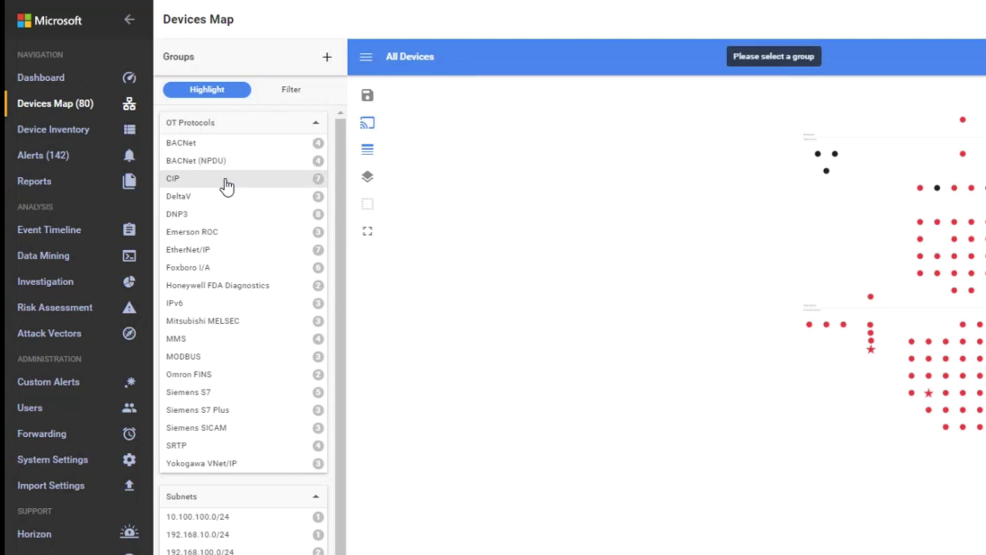
click(232, 220)
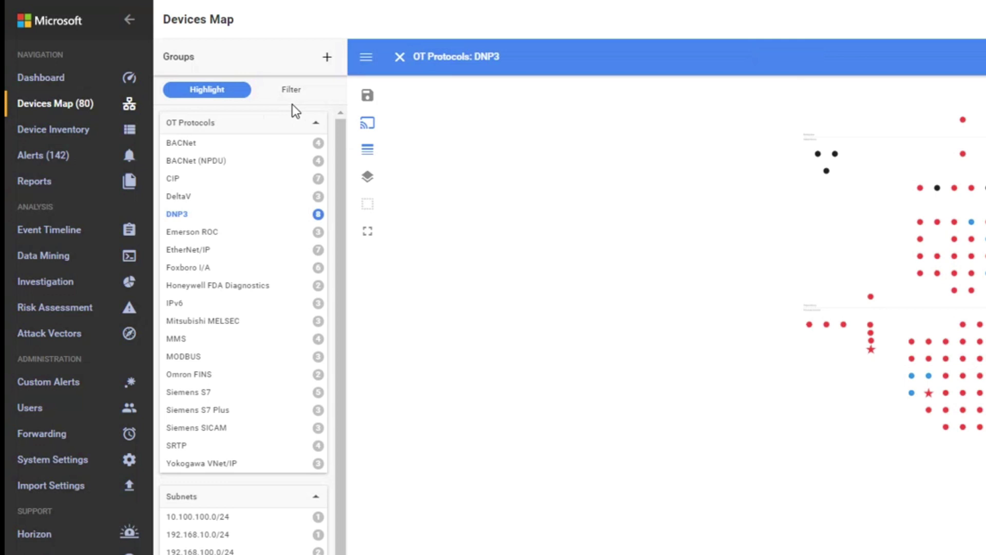
click(291, 91)
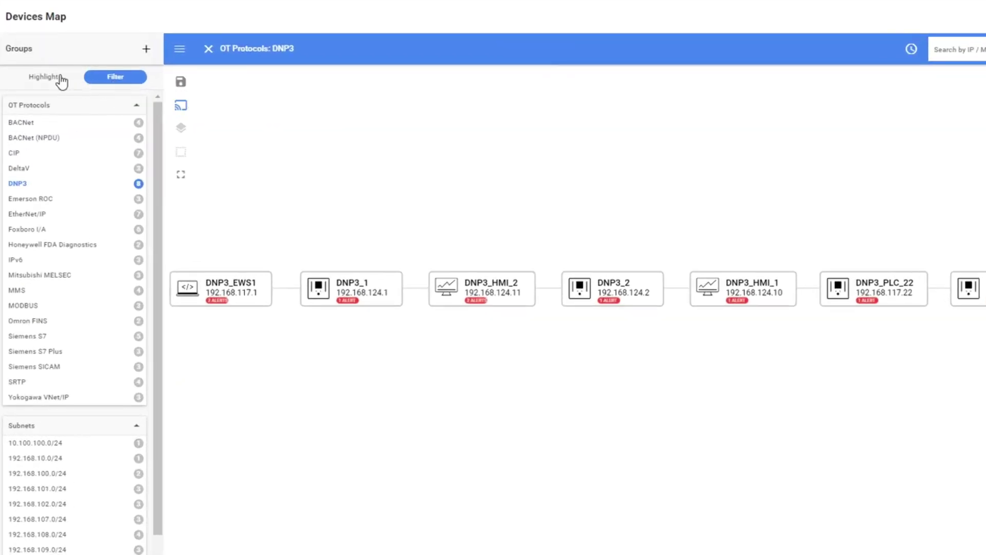
click(216, 92)
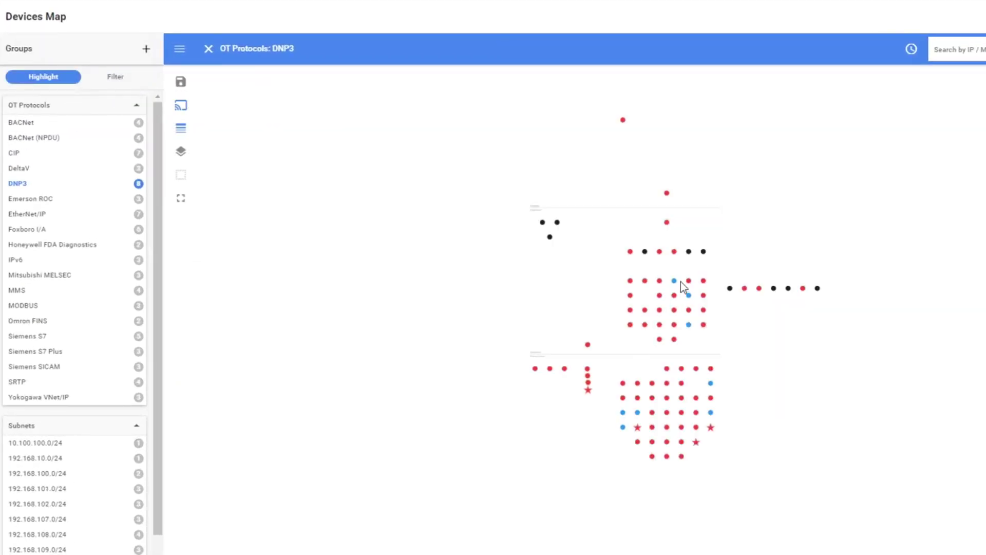
scroll(647, 429, up, 2)
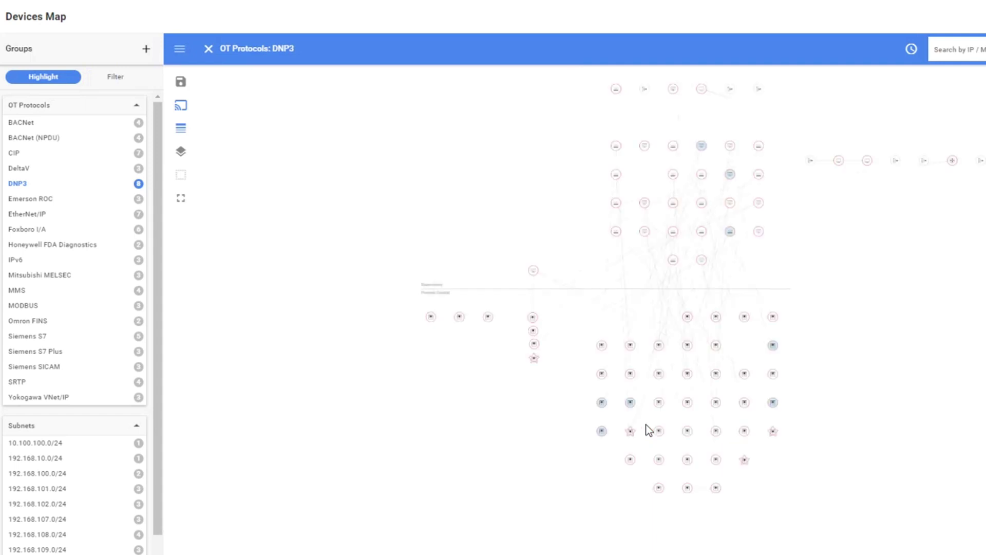
click(116, 78)
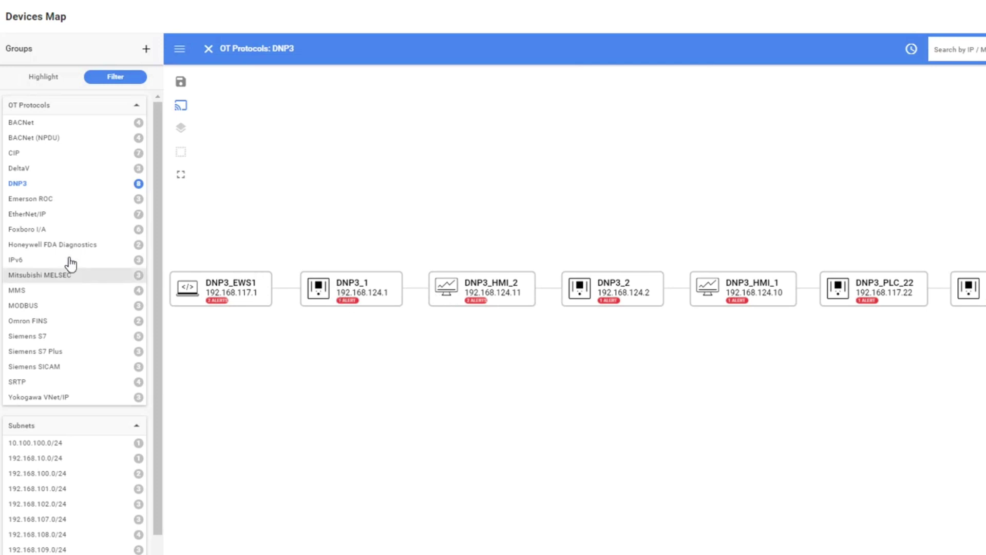
Step: Try the IPv6, MMS and MODBUS groups, then filter to subnet 192.168.101.0/24
click(50, 262)
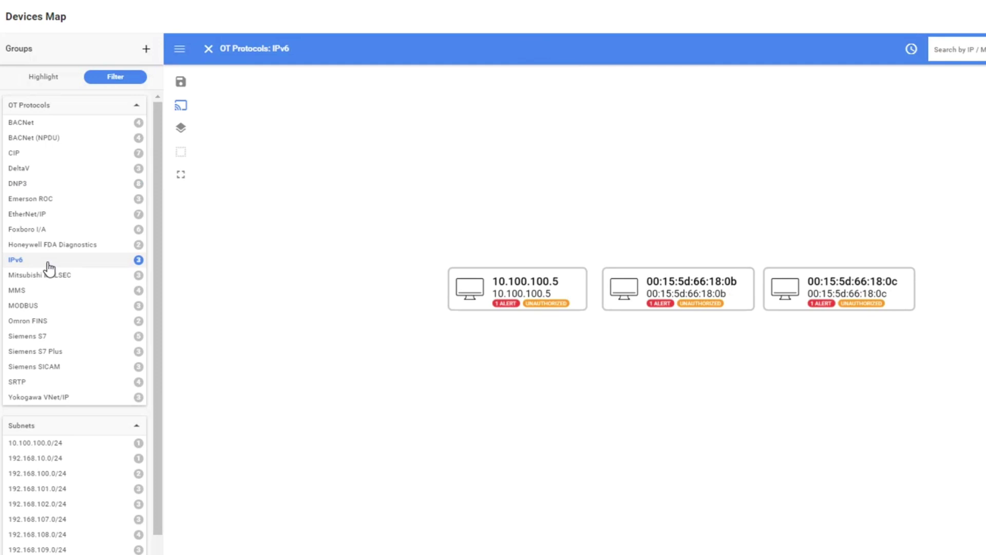
click(48, 291)
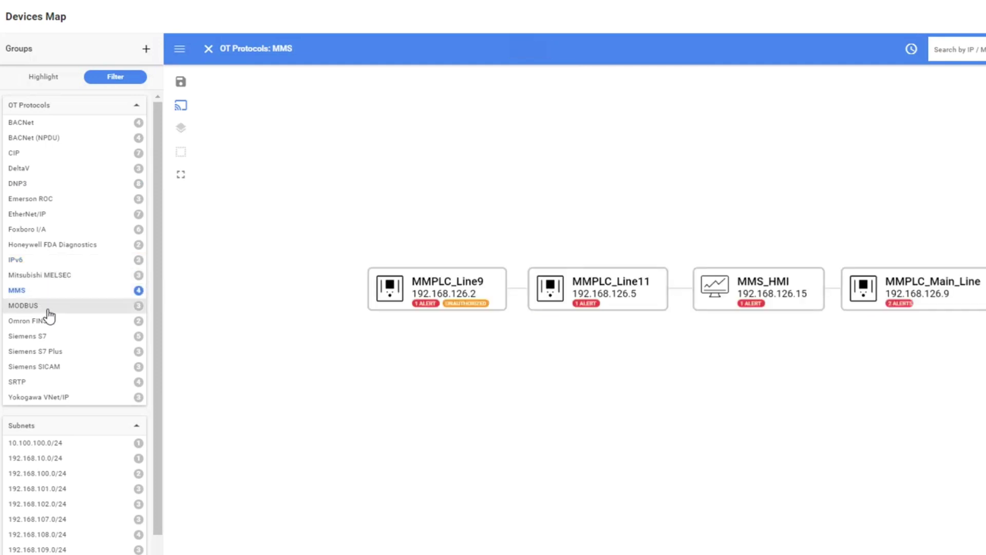
click(48, 308)
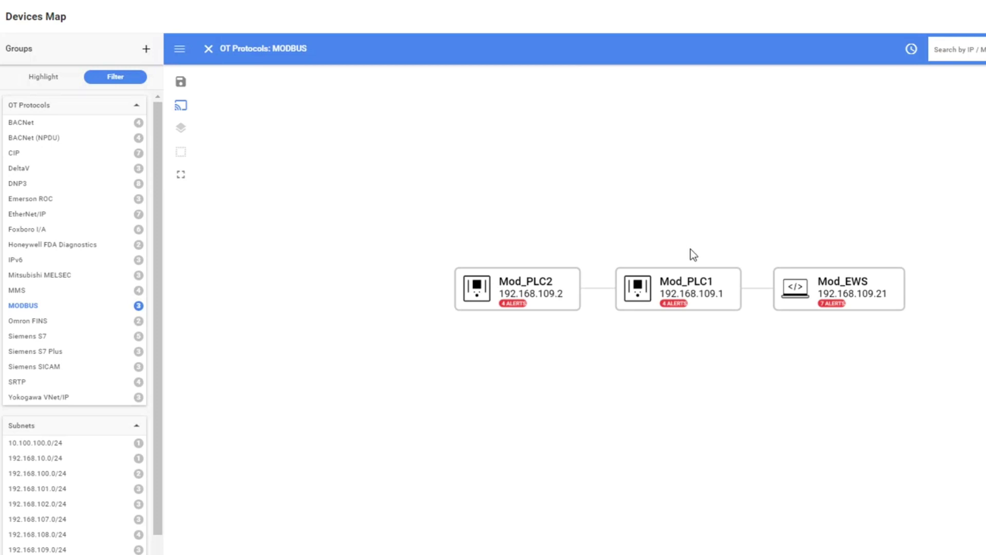
scroll(95, 401, down, 3)
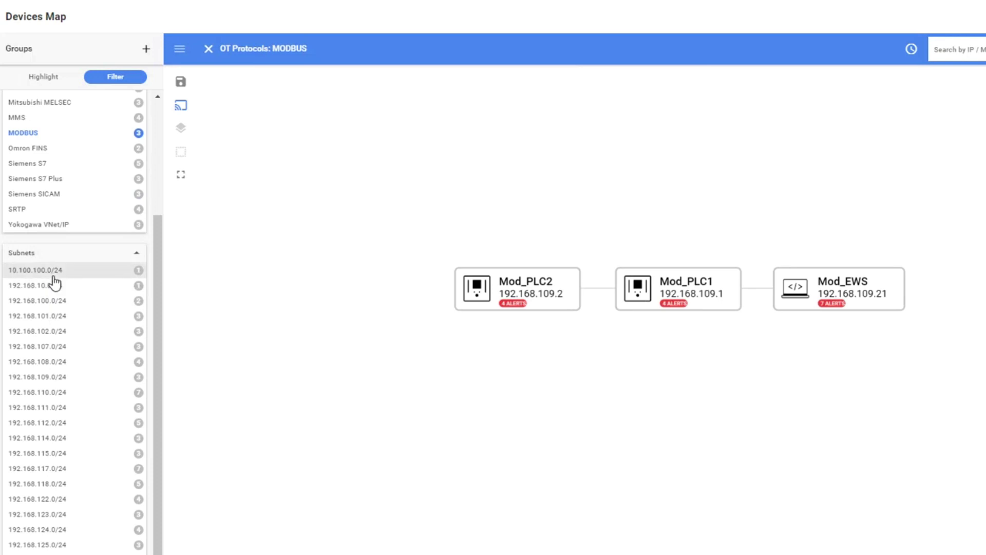
click(50, 315)
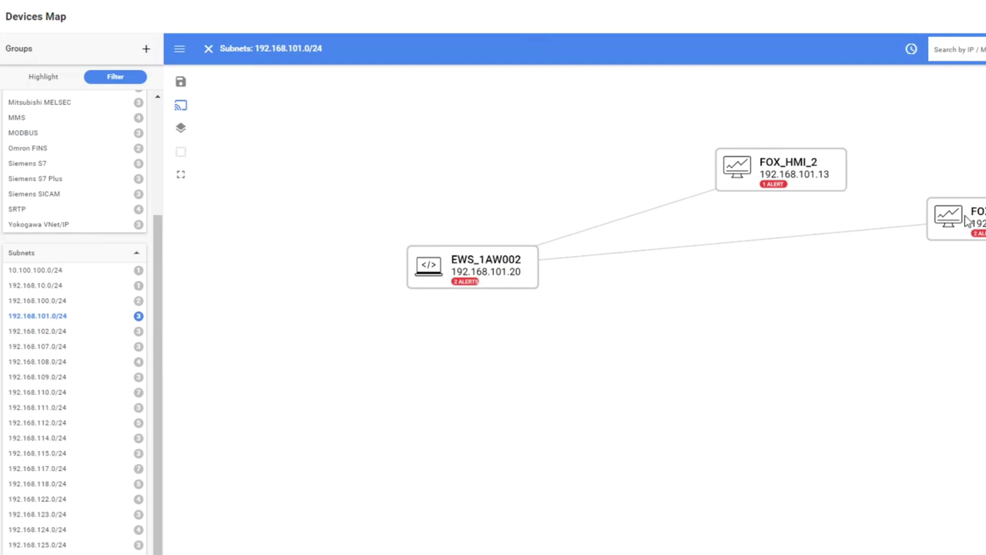
scroll(97, 456, down, 3)
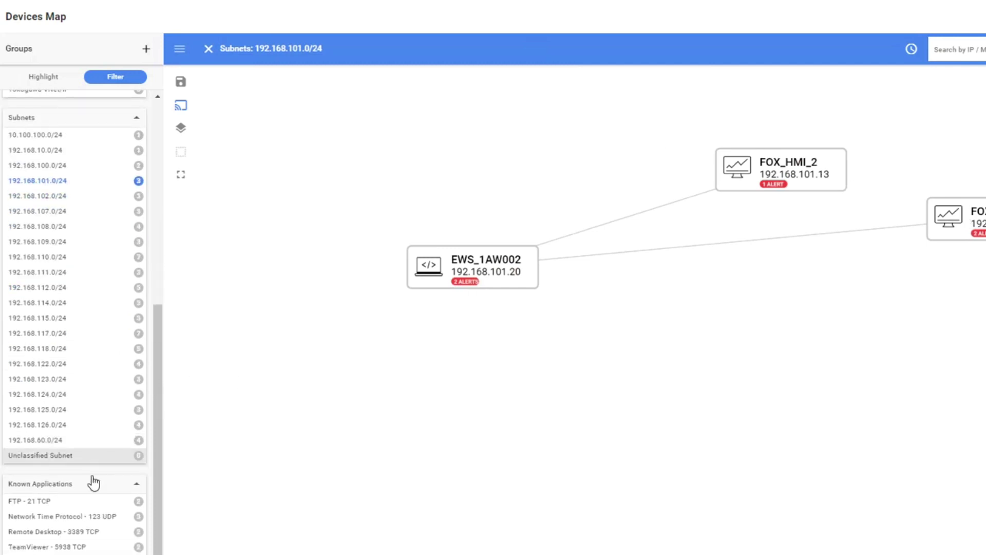
Step: Filter by FTP - 21 TCP, TeamViewer - 5938 TCP, then the 192.168.110.0/24–192.168.10.0/24 cross-subnet link
click(49, 506)
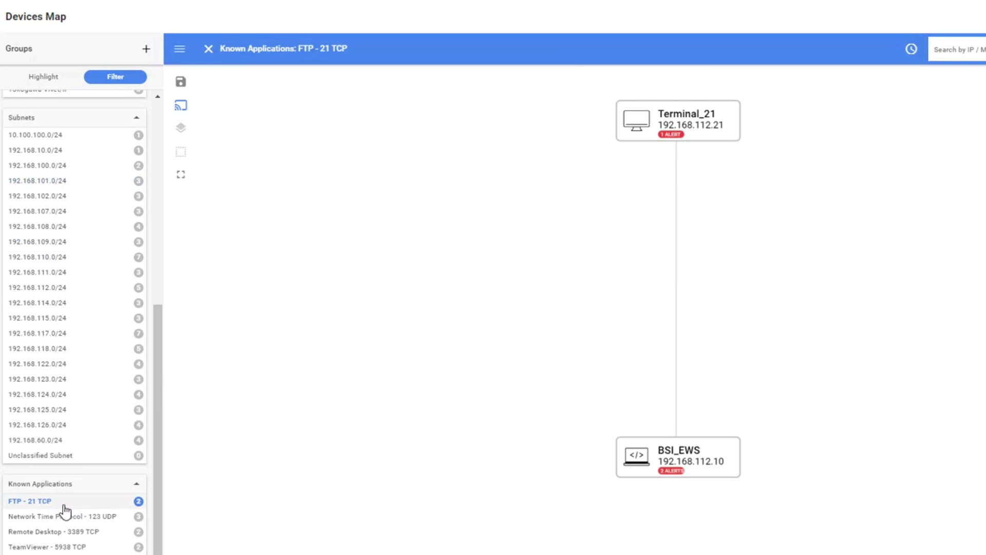
click(62, 547)
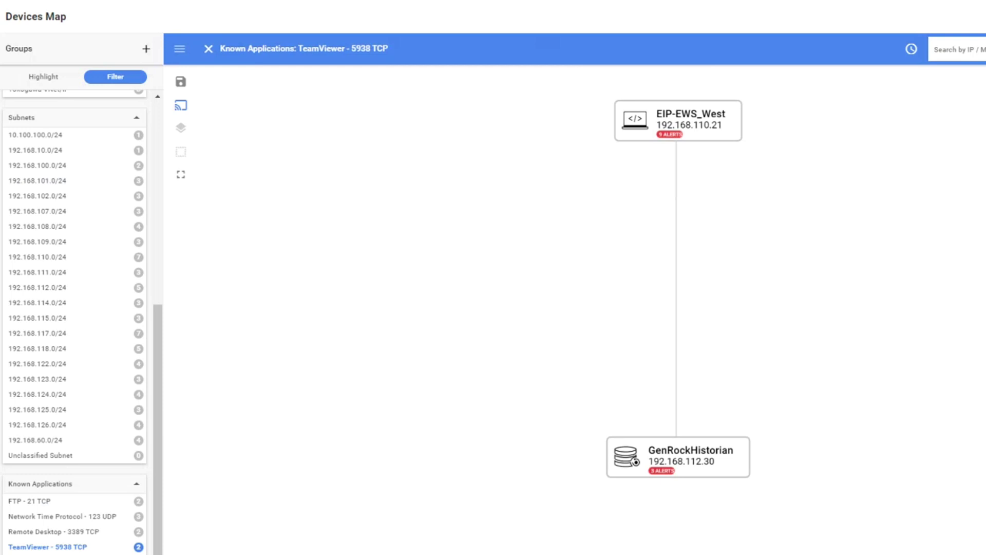
scroll(60, 522, down, 2)
click(61, 515)
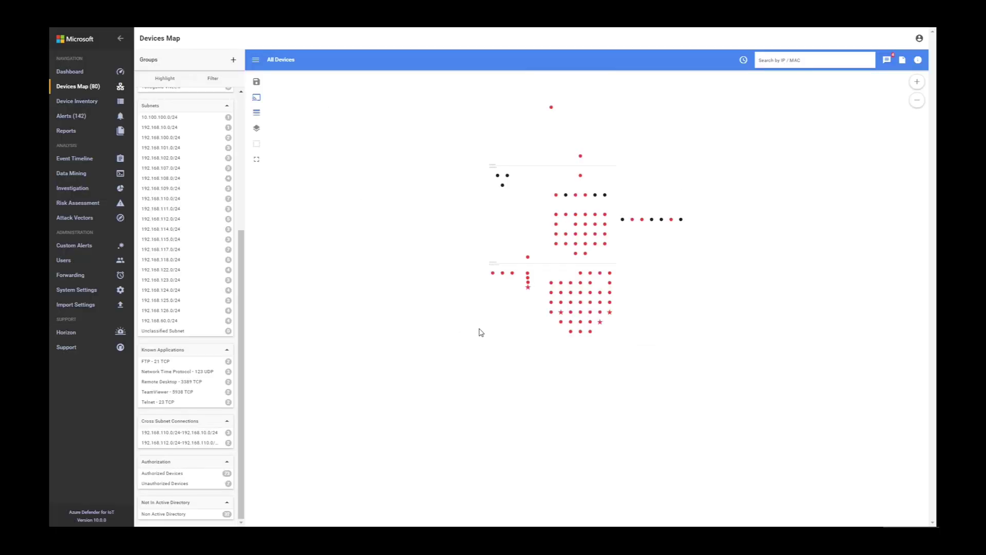
Step: Pan and zoom around the unfiltered All Devices map
scroll(522, 326, up, 5)
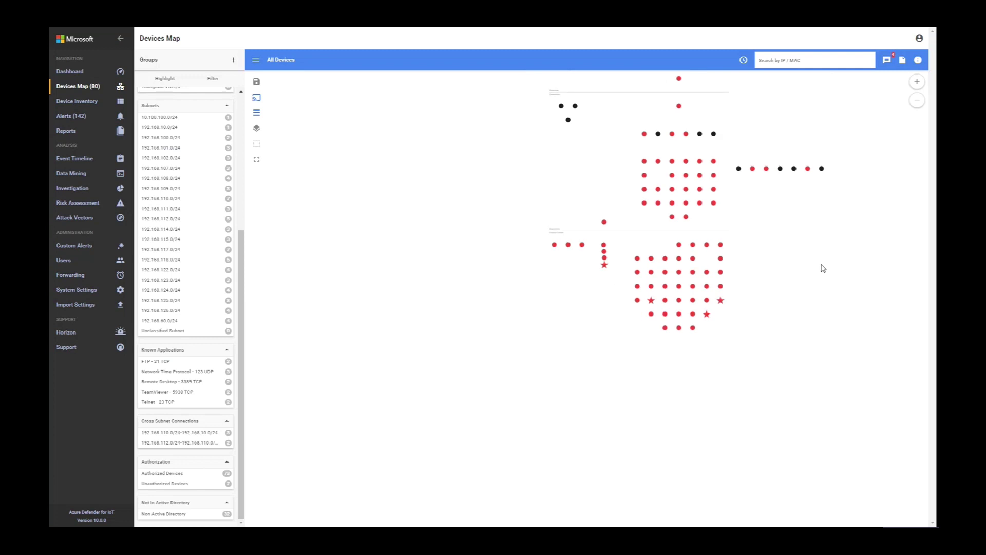
drag(770, 297, 707, 235)
scroll(685, 238, up, 3)
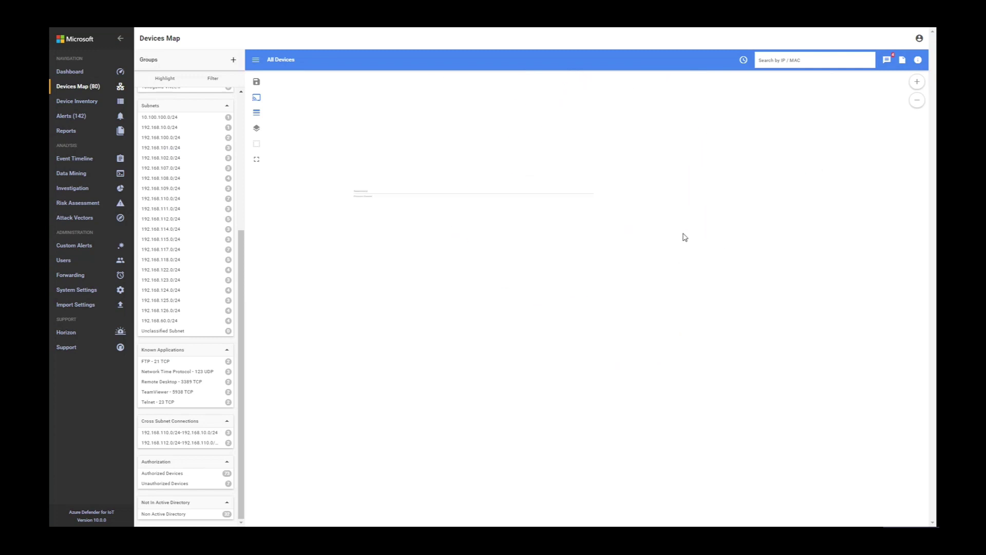
scroll(685, 237, down, 4)
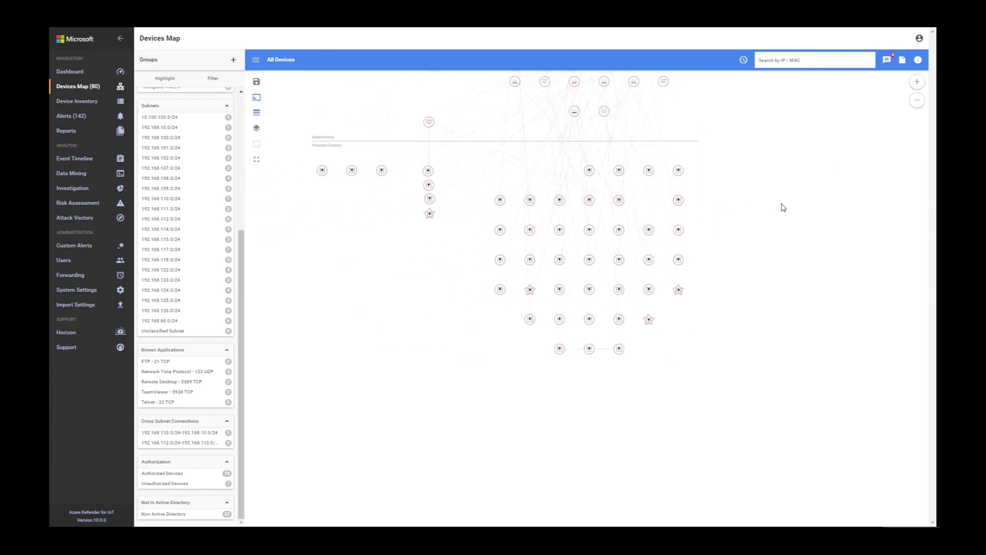
Step: Open the Device Inventory and scroll through the device list
click(83, 106)
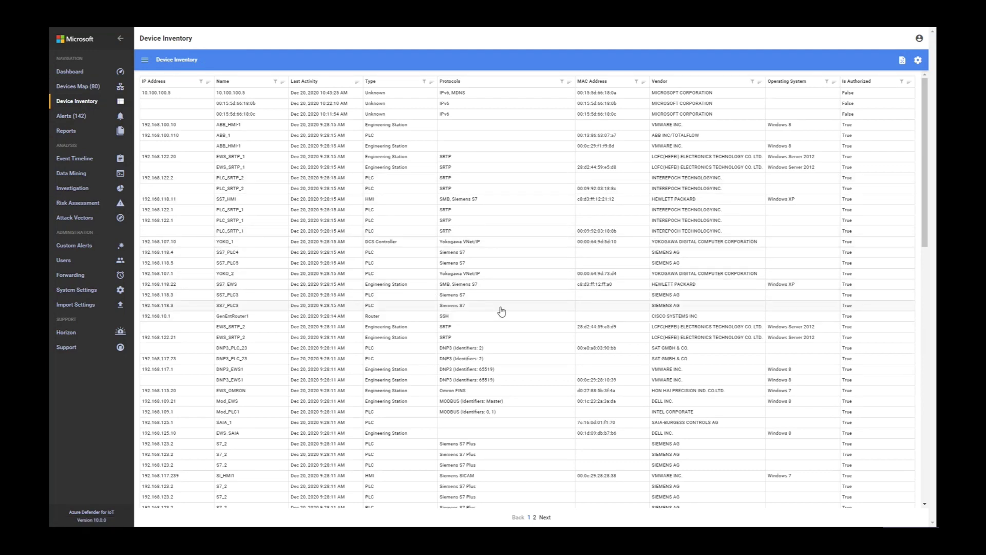
scroll(498, 311, down, 2)
scroll(499, 312, down, 4)
scroll(501, 314, up, 6)
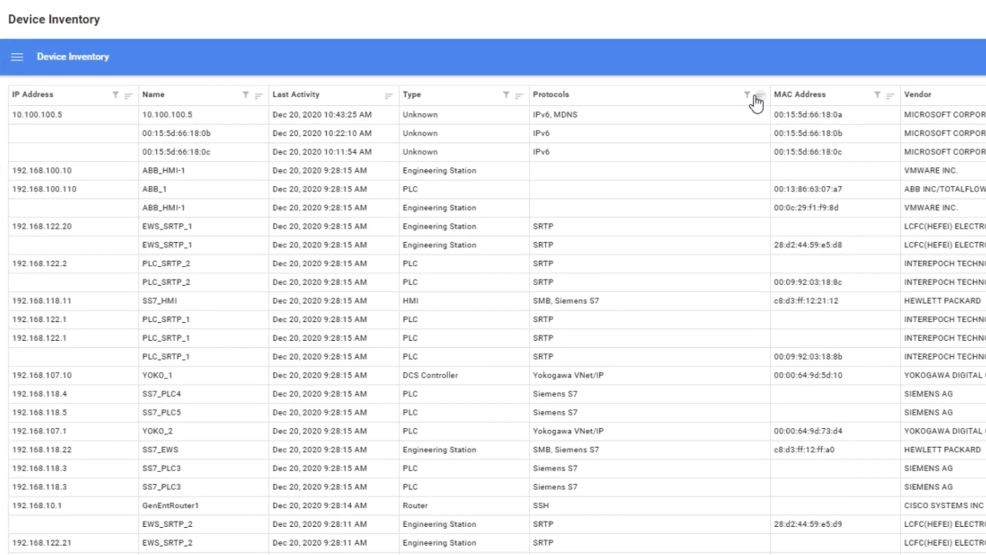
Step: Filter the Type column to Equals PLC
click(507, 95)
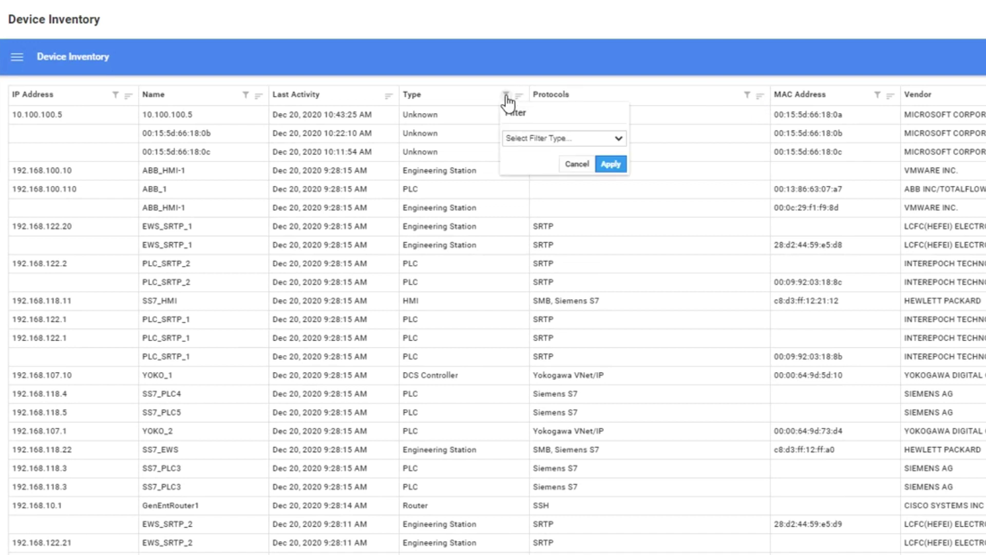
click(541, 138)
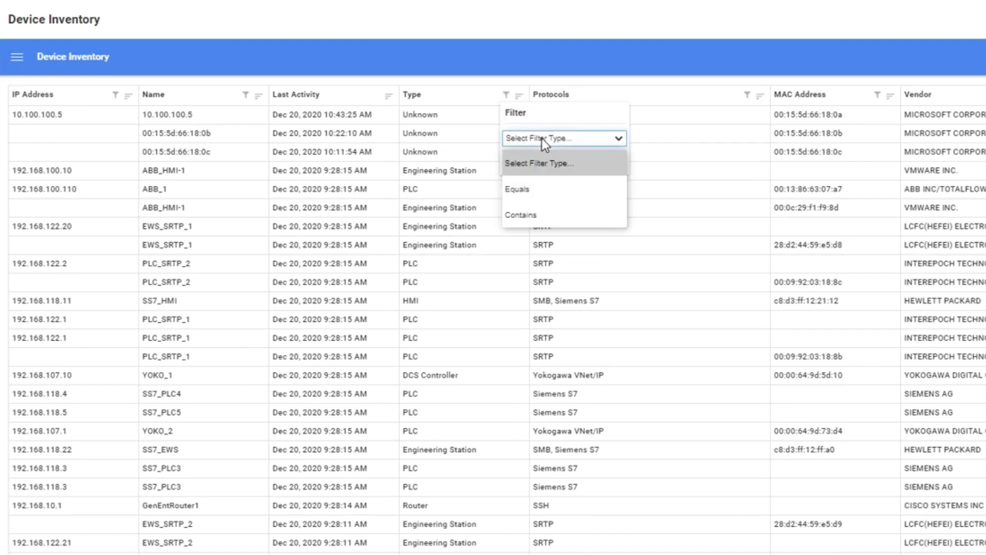
click(535, 189)
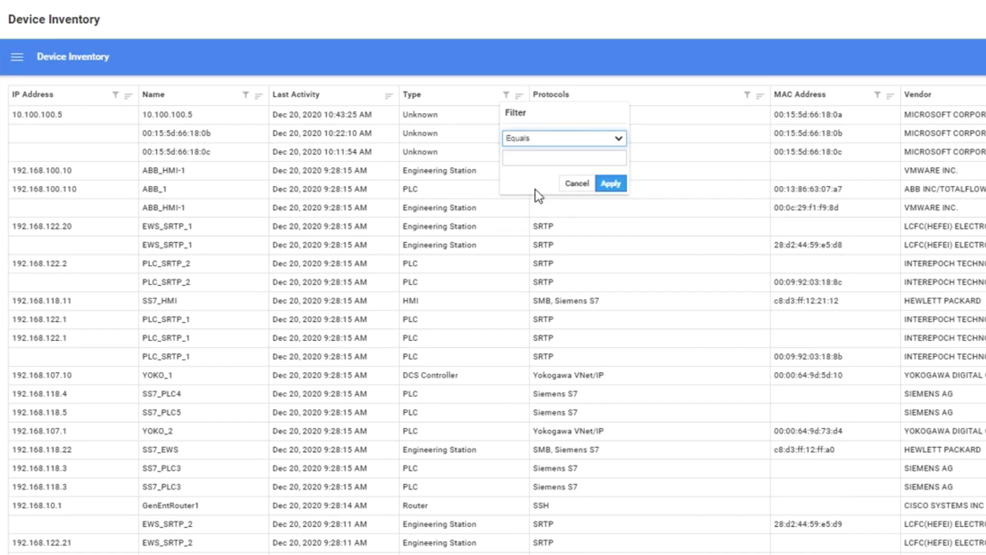
click(527, 160)
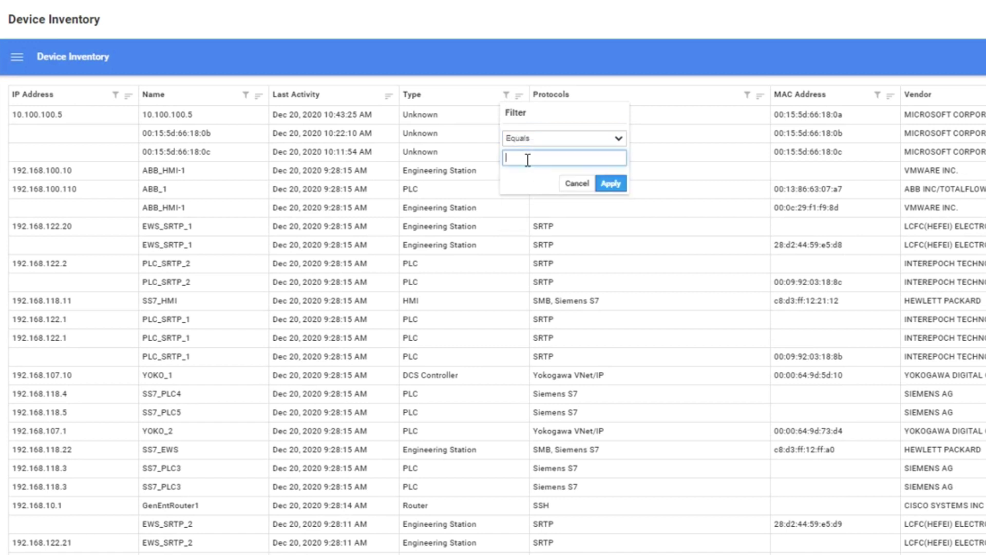
text(PLC)
click(611, 184)
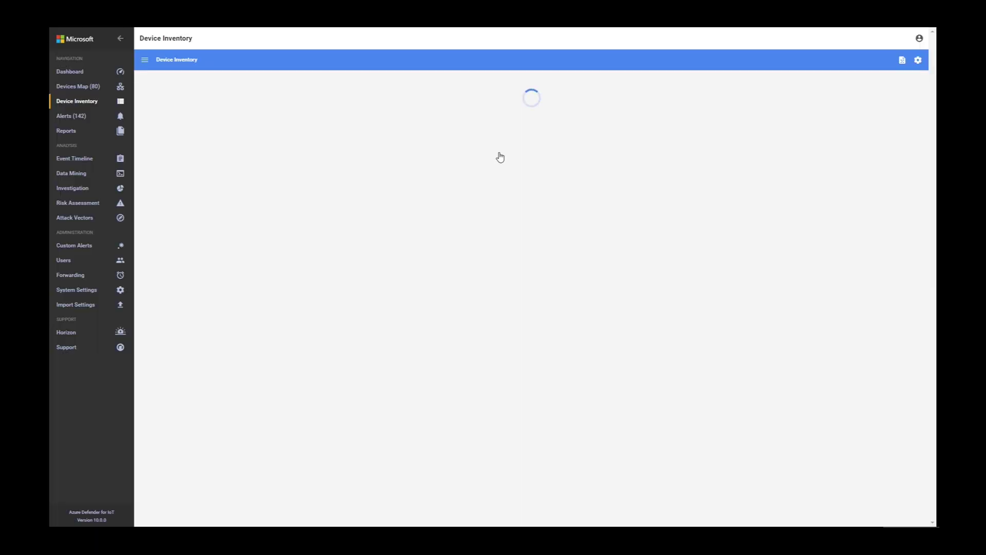
Step: Skim the PLC-filtered inventory, then go to the Data Mining reports page
scroll(412, 209, down, 3)
scroll(412, 210, up, 3)
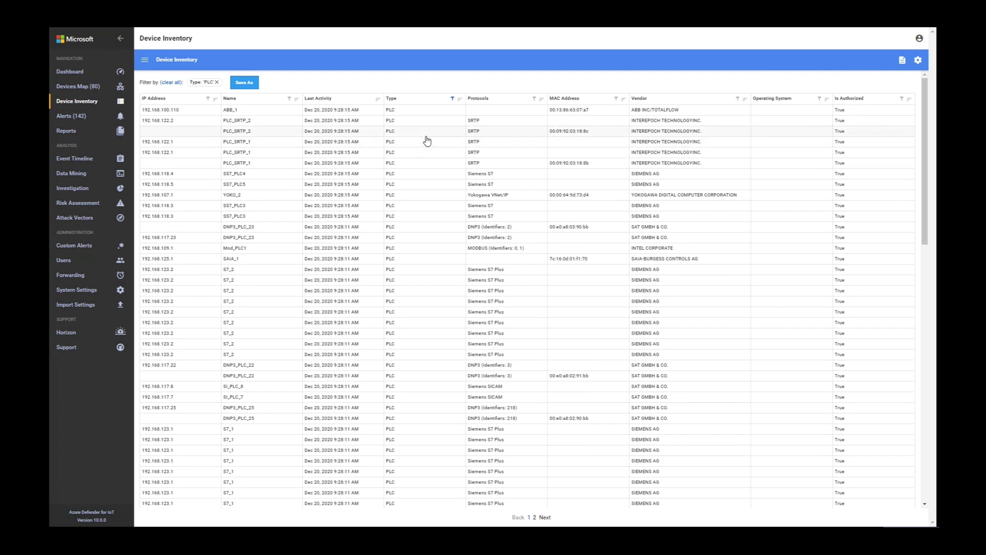
click(77, 174)
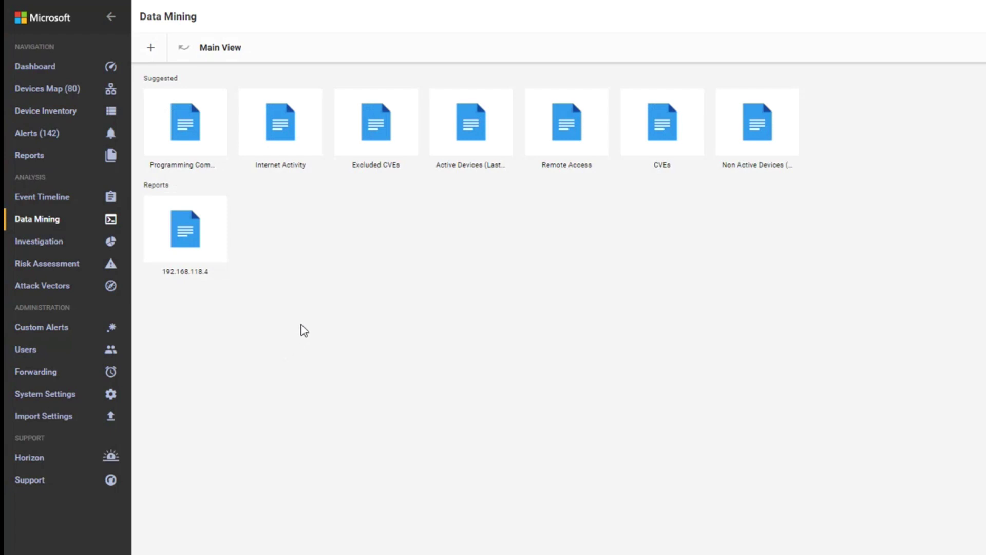
Step: Open the 192.168.118.4 report and load its remaining sections, including Siemens S7 activity
click(184, 230)
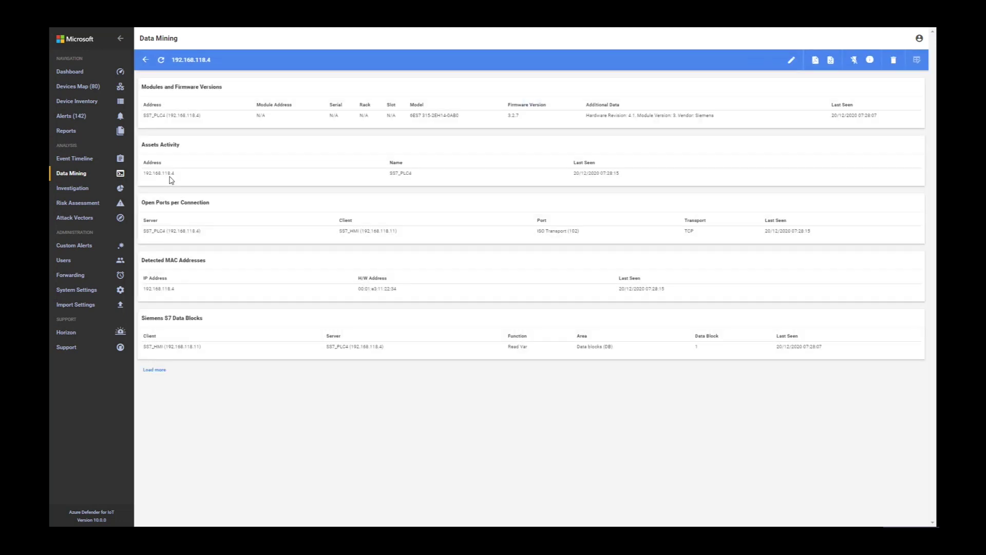
click(157, 370)
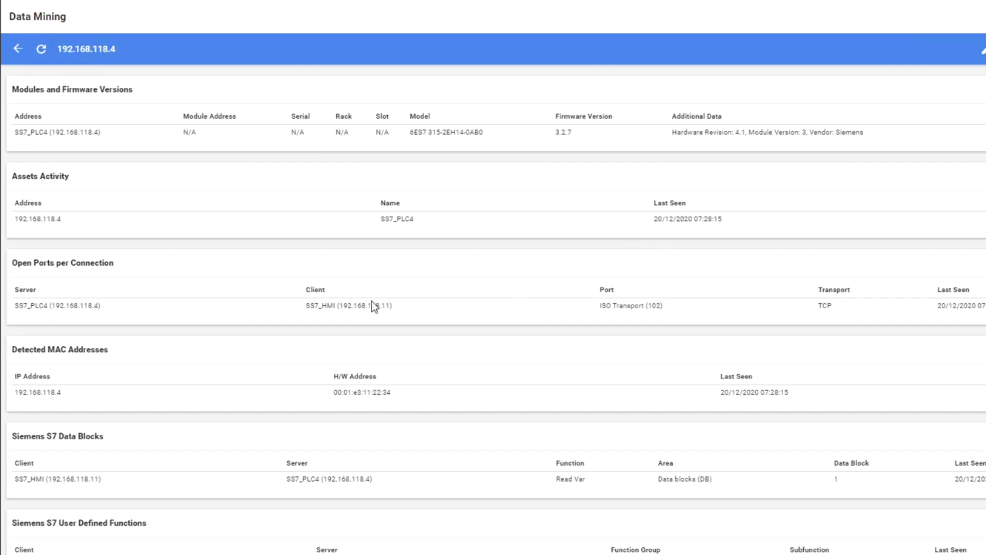
scroll(363, 406, down, 3)
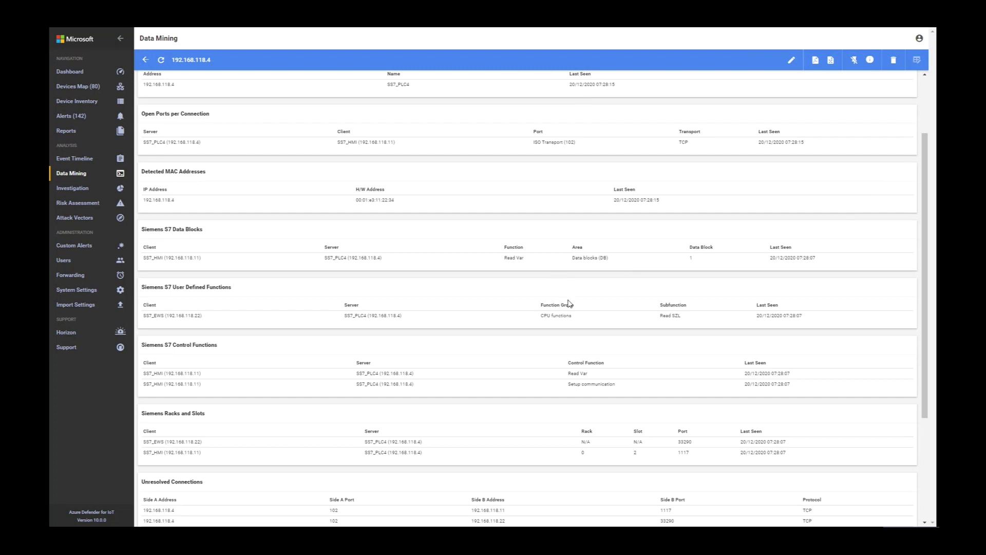
scroll(567, 303, down, 1)
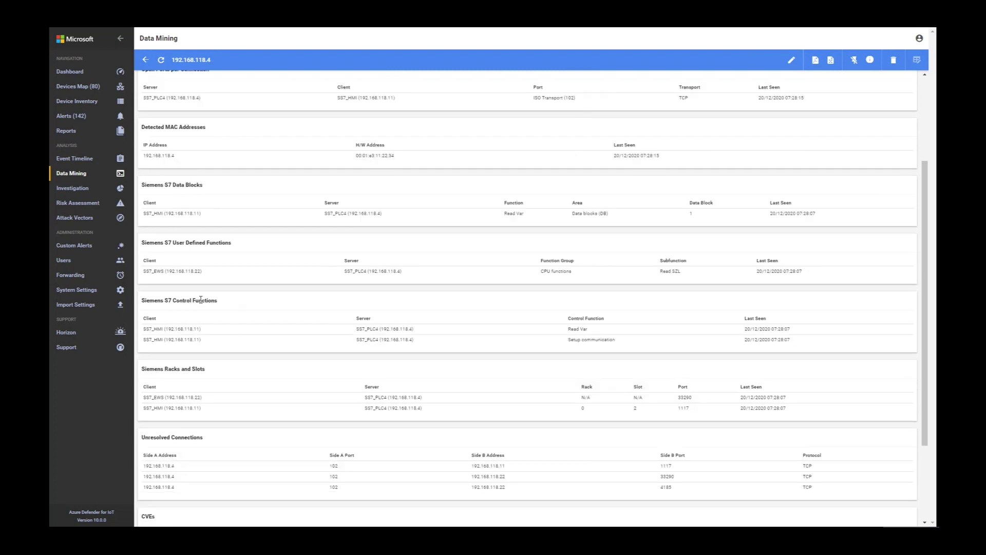
scroll(245, 308, down, 2)
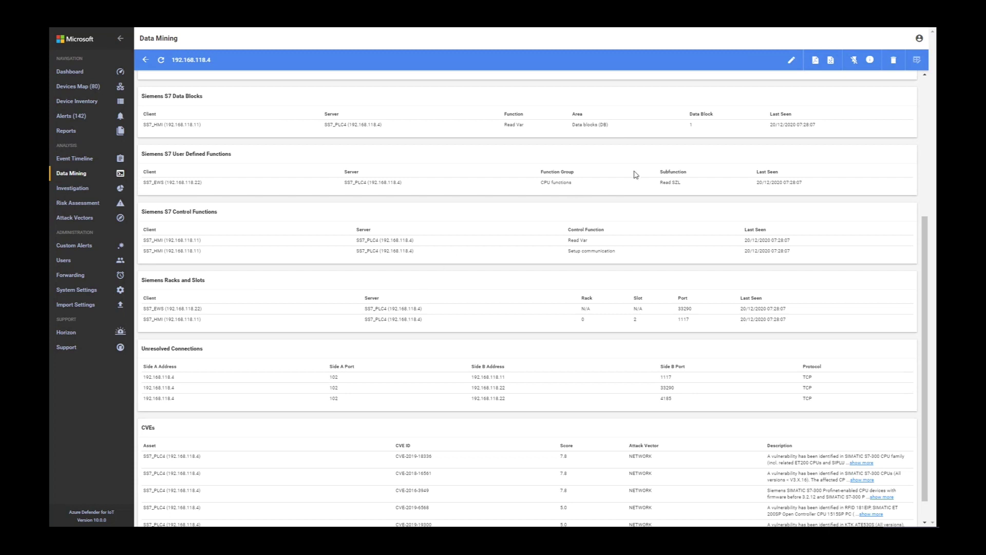
scroll(309, 380, down, 1)
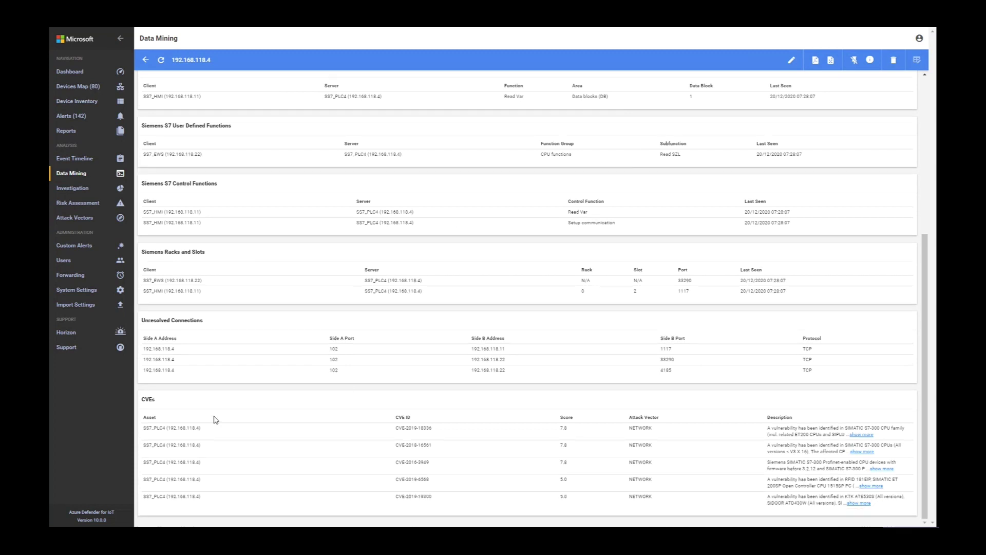